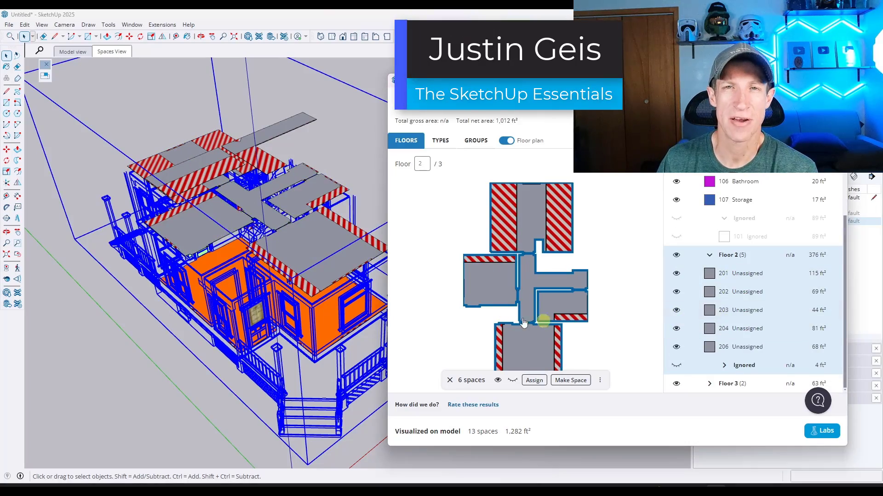
- Switch to the textured view, orbit into the second floor, and select space 204
{"action": "left_click", "coordinate": [73, 52]}
{"action": "scroll", "coordinate": [276, 276], "scroll_direction": "up", "scroll_amount": 3}
{"action": "middle_click_drag", "start_coordinate": [257, 285], "coordinate": [312, 313]}
{"action": "left_click", "coordinate": [484, 288]}
{"action": "left_click", "coordinate": [527, 283]}
- Assign the Bedroom space type to space 204
{"action": "left_click", "coordinate": [553, 380]}
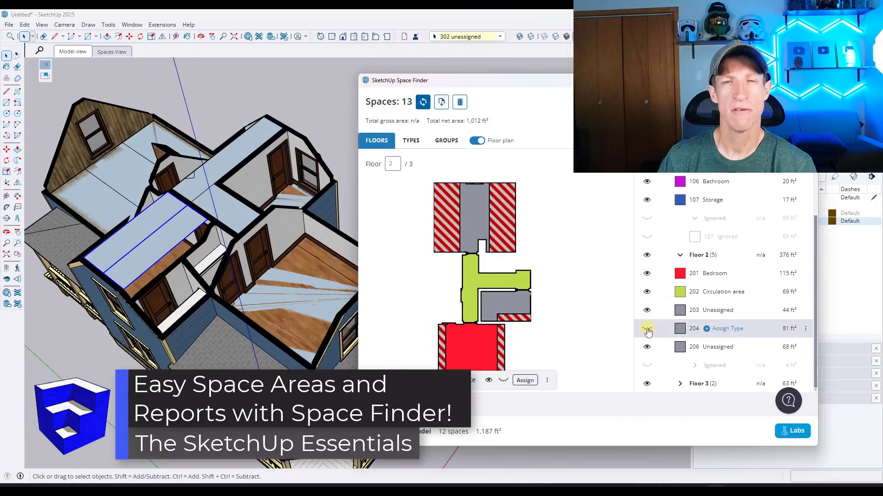
{"action": "mouse_move", "coordinate": [258, 239]}
{"action": "middle_mouse_down"}
{"action": "mouse_move", "coordinate": [223, 217]}
{"action": "mouse_move", "coordinate": [257, 235]}
{"action": "middle_mouse_up"}
{"action": "left_click", "coordinate": [524, 380]}
{"action": "left_click", "coordinate": [384, 240]}
{"action": "middle_click_drag", "start_coordinate": [207, 258], "coordinate": [230, 239]}
{"action": "left_click", "coordinate": [525, 380]}
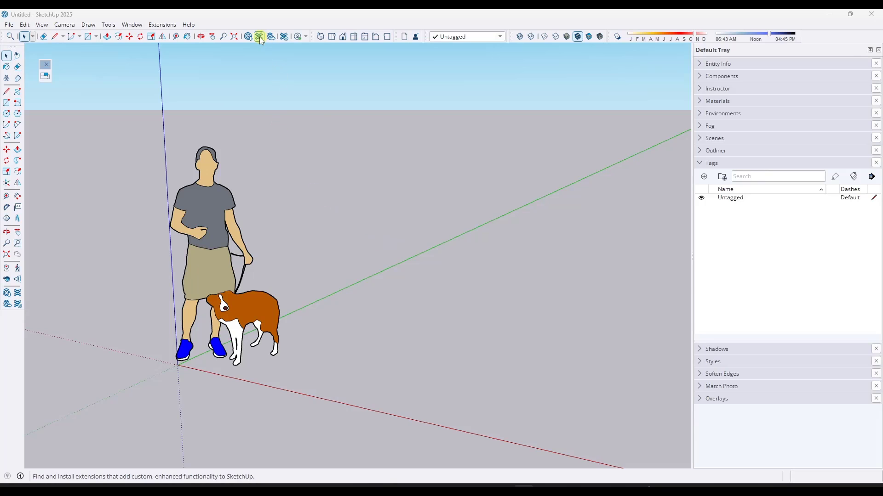
- Open the Extension Warehouse and search for Space Finder
{"action": "left_click", "coordinate": [259, 37]}
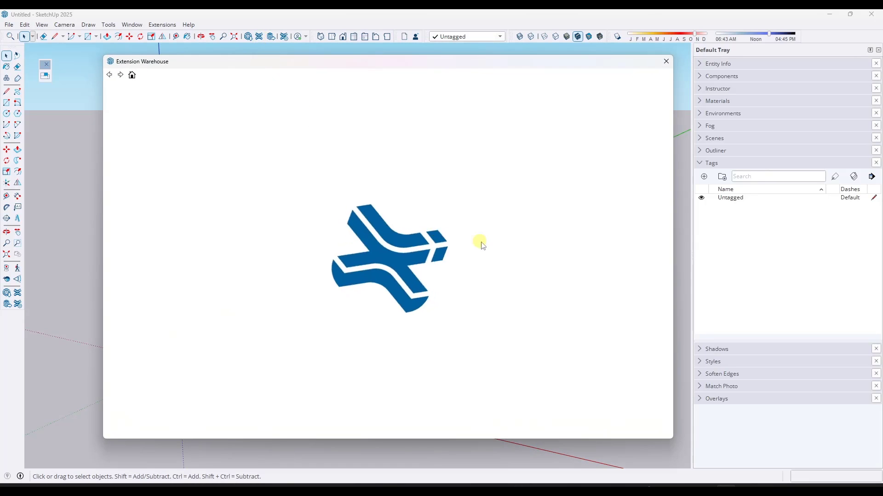
{"action": "scroll", "coordinate": [368, 264], "scroll_direction": "down", "scroll_amount": 3}
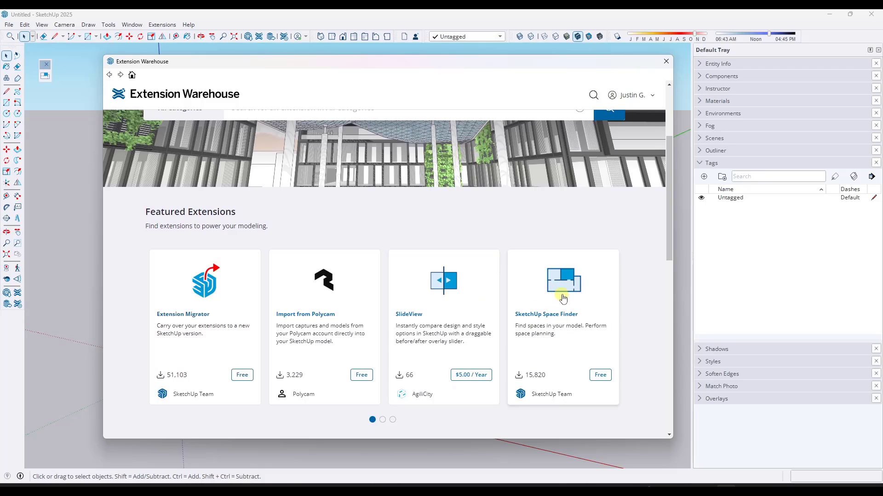
{"action": "scroll", "coordinate": [552, 294], "scroll_direction": "up", "scroll_amount": 1}
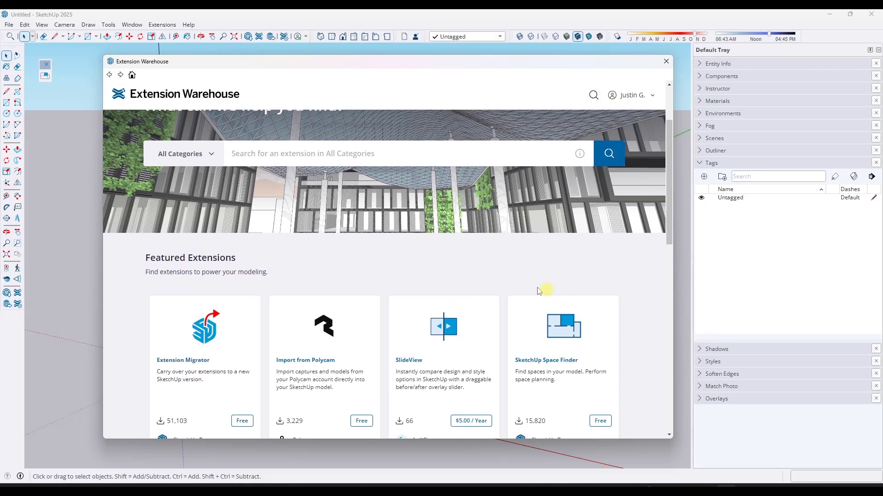
{"action": "left_click", "coordinate": [291, 157]}
{"action": "type", "text": "space finder"}
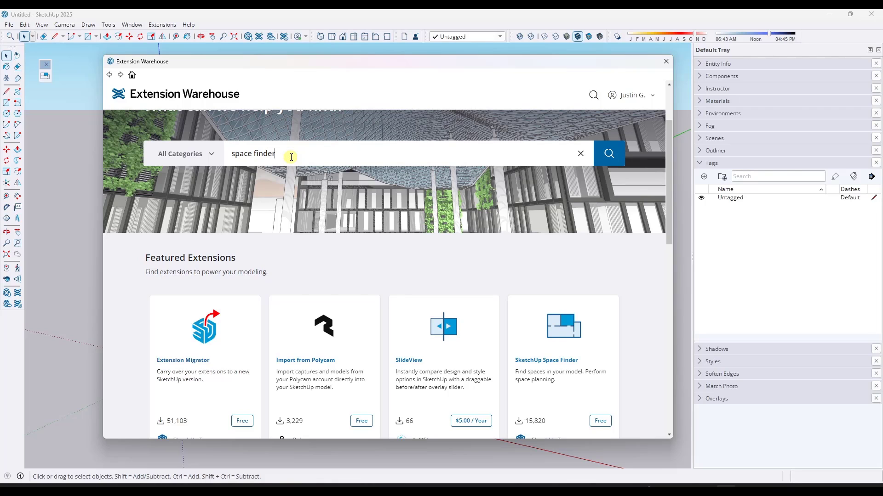
{"action": "key", "text": "Return"}
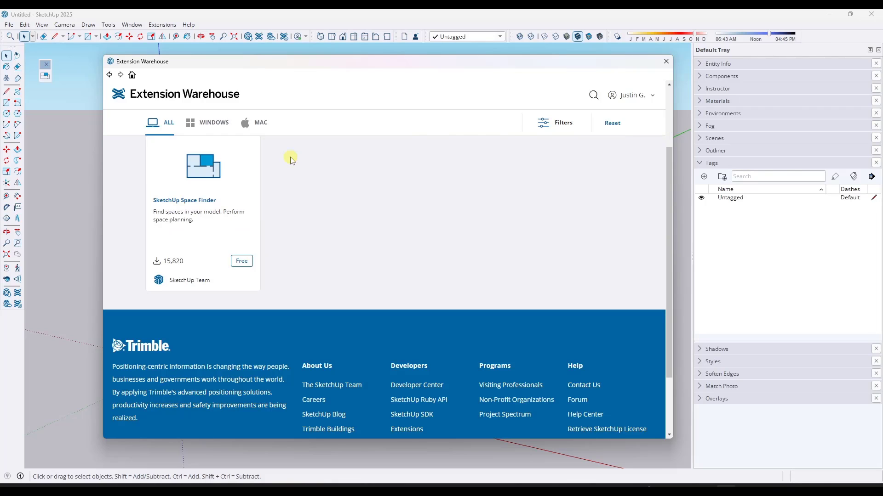
- Install SketchUp Space Finder, read its details page, and close the store
{"action": "left_click", "coordinate": [200, 174]}
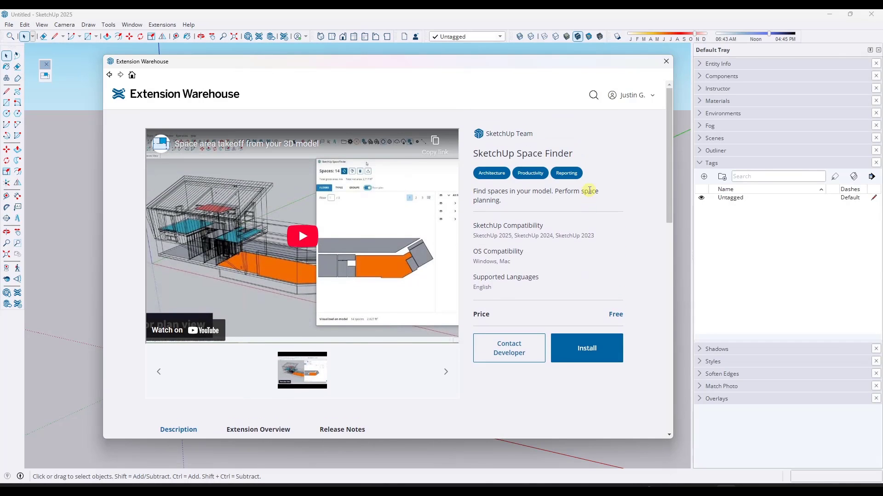
{"action": "left_click", "coordinate": [606, 357]}
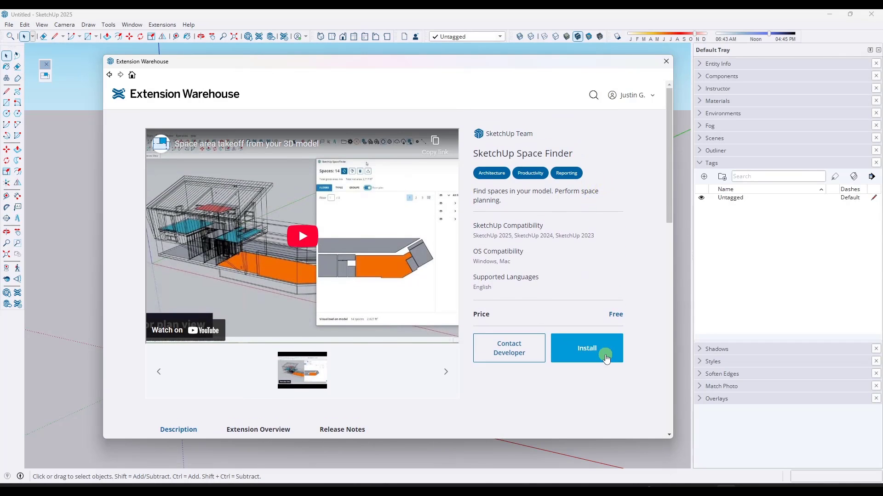
{"action": "scroll", "coordinate": [576, 278], "scroll_direction": "down", "scroll_amount": 4}
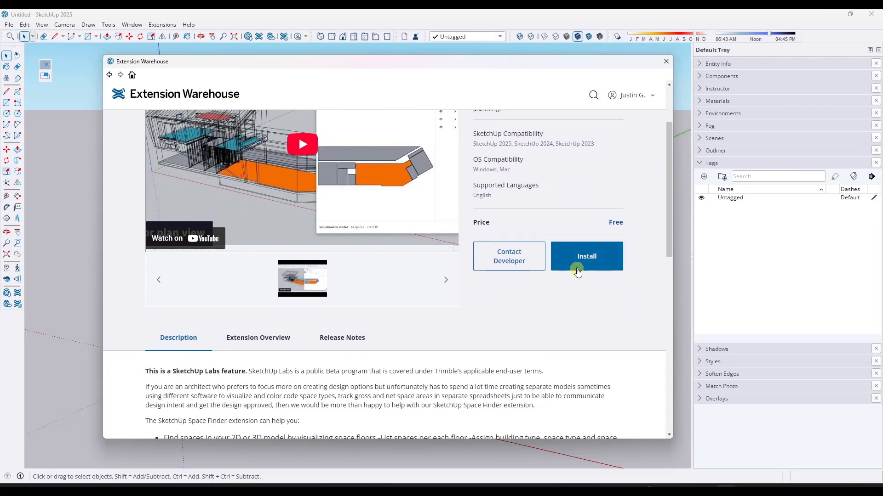
{"action": "scroll", "coordinate": [579, 262], "scroll_direction": "down", "scroll_amount": 2}
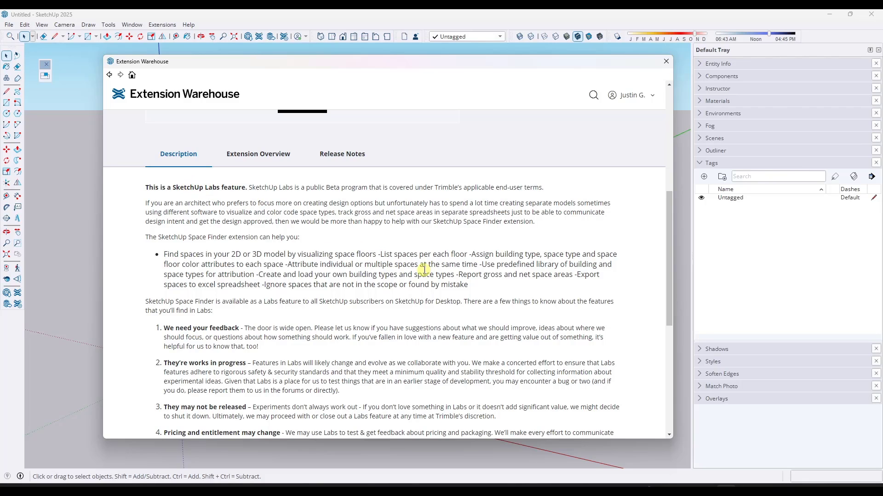
{"action": "scroll", "coordinate": [424, 270], "scroll_direction": "down", "scroll_amount": 2}
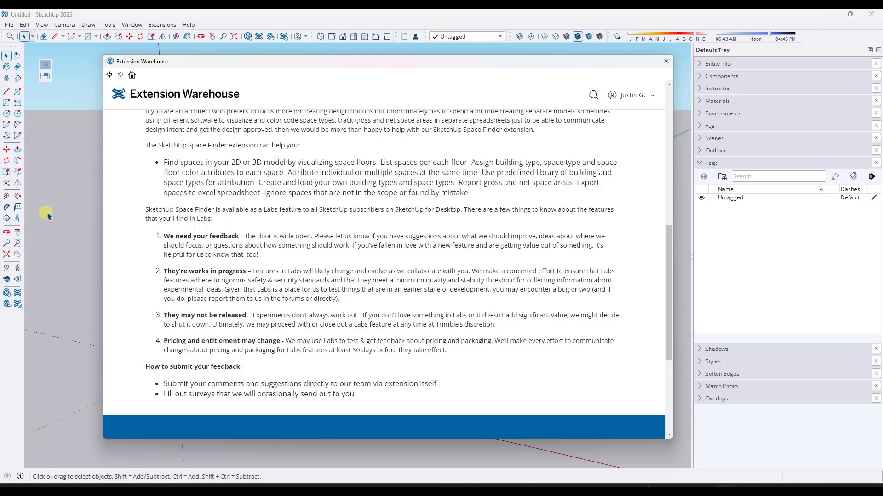
{"action": "scroll", "coordinate": [321, 331], "scroll_direction": "down", "scroll_amount": 1}
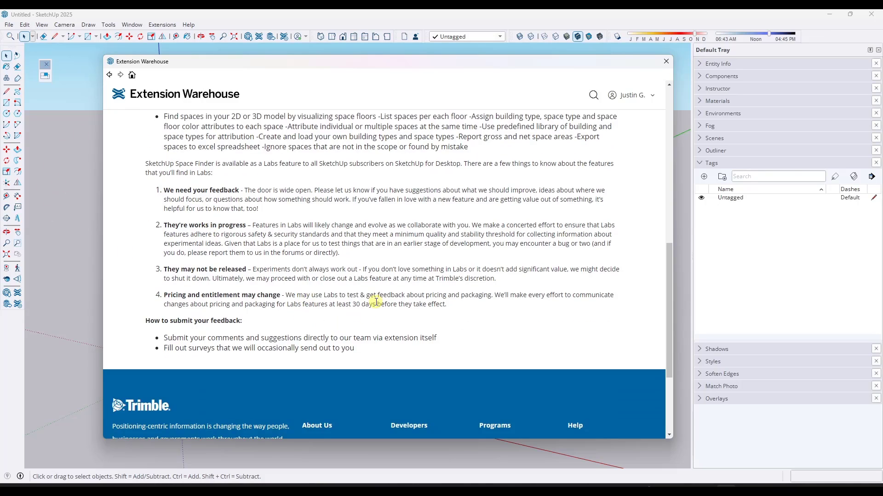
{"action": "left_click", "coordinate": [669, 61]}
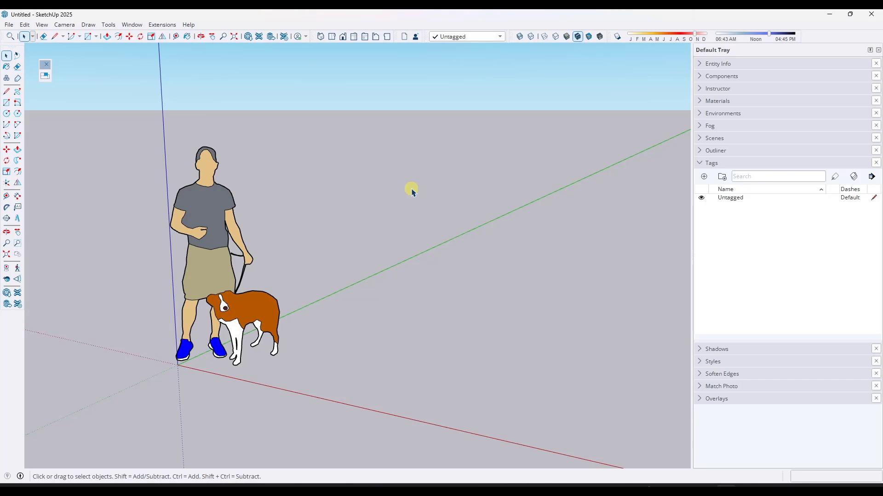
- Download the 3D Warehouse House model, load it into the model, and place it beside the figure
{"action": "left_click", "coordinate": [248, 36]}
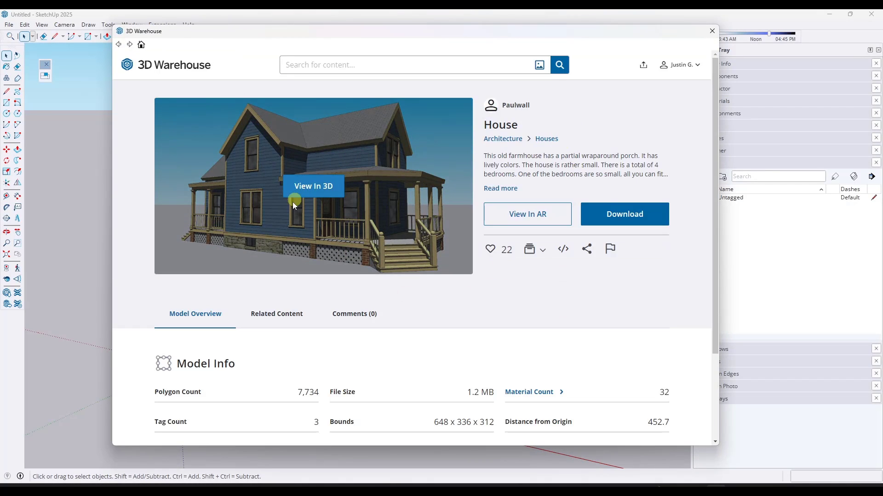
{"action": "left_click", "coordinate": [618, 214]}
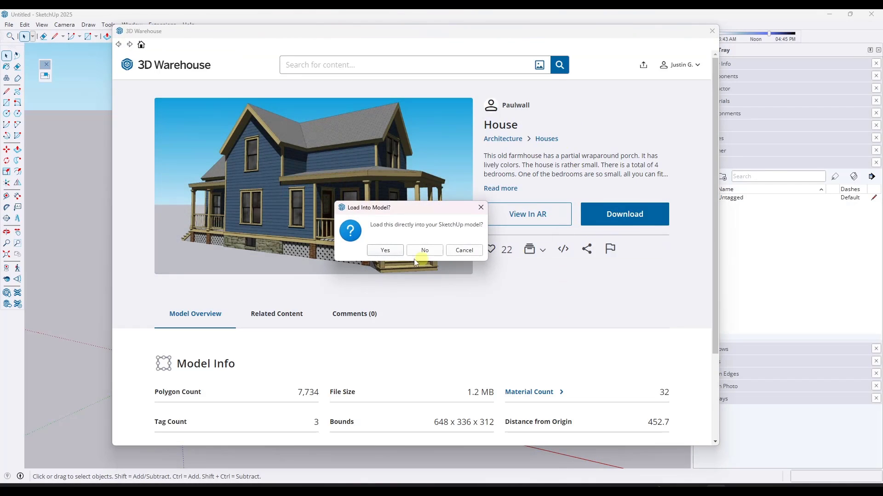
{"action": "left_click", "coordinate": [386, 250]}
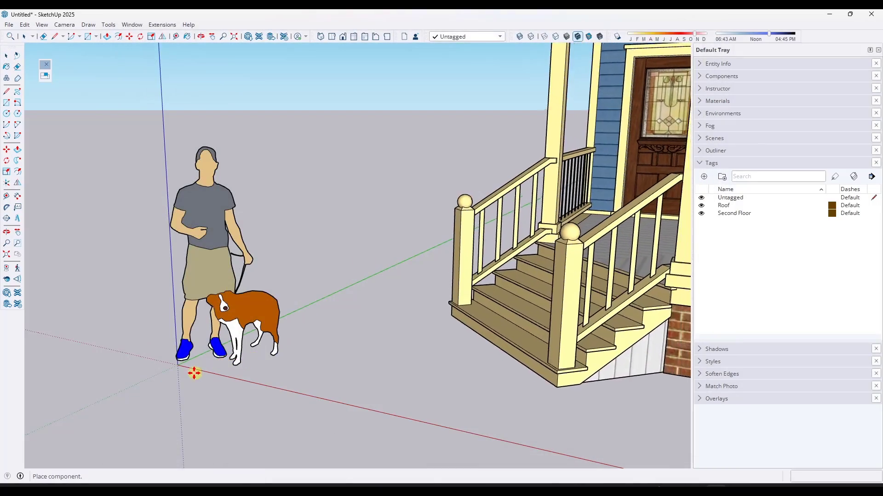
{"action": "left_click", "coordinate": [179, 361]}
{"action": "scroll", "coordinate": [158, 321], "scroll_direction": "down", "scroll_amount": 5}
{"action": "middle_click_drag", "start_coordinate": [288, 275], "coordinate": [421, 322]}
{"action": "left_click_drag", "start_coordinate": [422, 321], "coordinate": [421, 321]}
{"action": "key", "text": "space"}
{"action": "scroll", "coordinate": [439, 317], "scroll_direction": "up", "scroll_amount": 4}
{"action": "scroll", "coordinate": [447, 297], "scroll_direction": "down", "scroll_amount": 3}
{"action": "scroll", "coordinate": [251, 199], "scroll_direction": "up", "scroll_amount": 3}
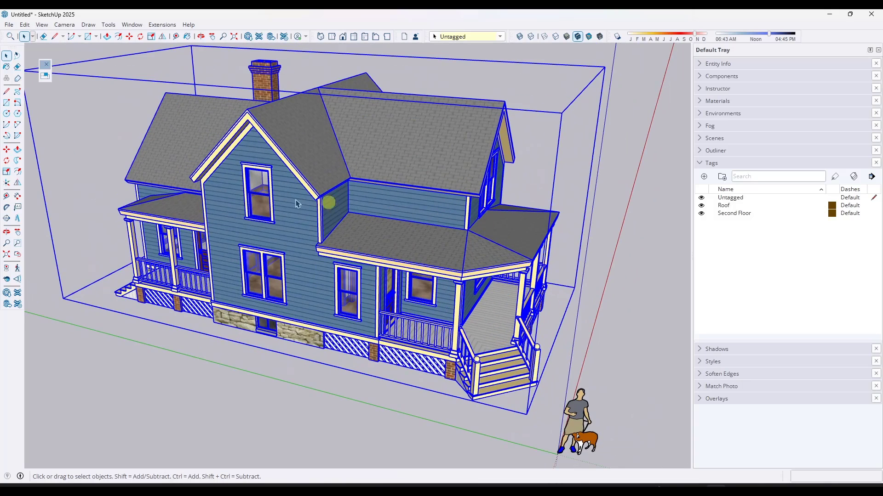
- Run Find spaces in Space Finder and answer the first survey question with Other: 'Test'
{"action": "left_click", "coordinate": [45, 76]}
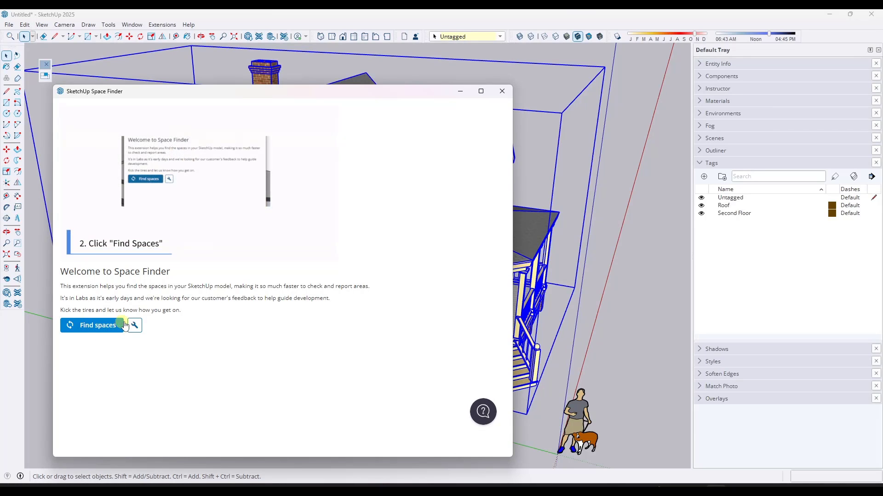
{"action": "left_click", "coordinate": [89, 326]}
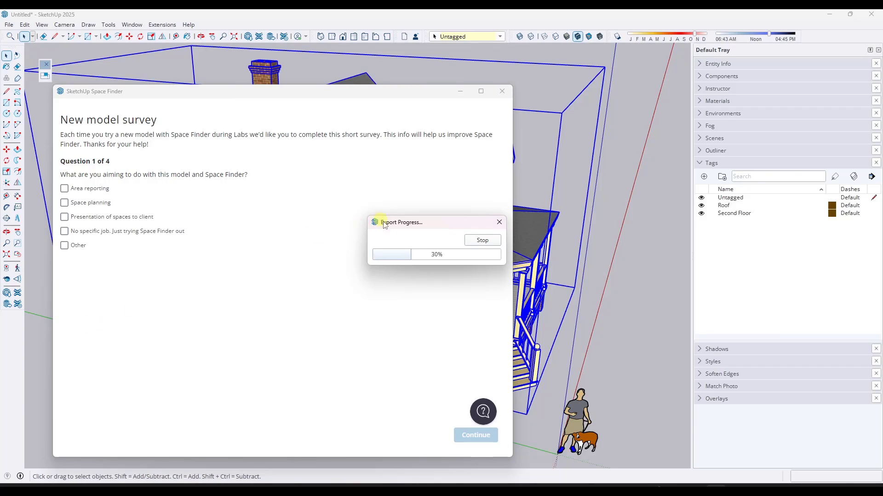
{"action": "left_click", "coordinate": [70, 246]}
{"action": "left_click", "coordinate": [65, 246]}
{"action": "left_click", "coordinate": [123, 269]}
{"action": "type", "text": "Testing"}
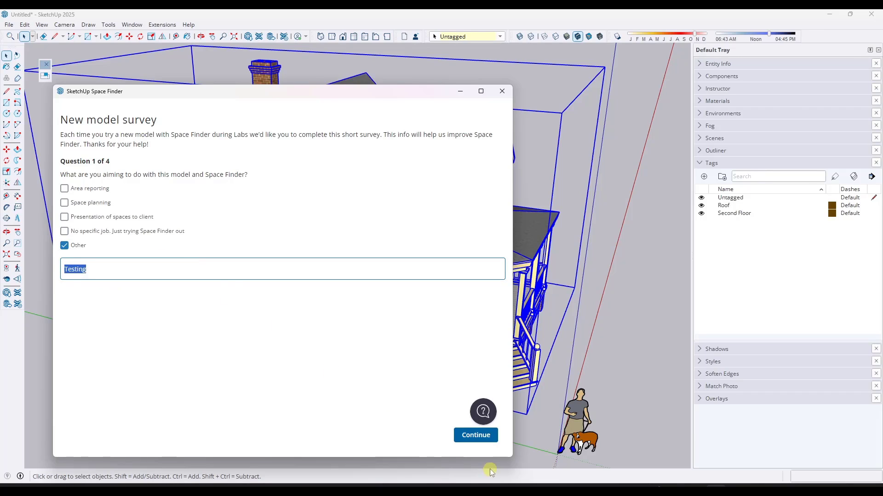
{"action": "left_click", "coordinate": [475, 435]}
- Answer survey questions 2–4 with Other: 'Testing' and finish the survey
{"action": "left_click", "coordinate": [65, 274]}
{"action": "left_click", "coordinate": [116, 294]}
{"action": "type", "text": "Testing"}
{"action": "left_click", "coordinate": [478, 437]}
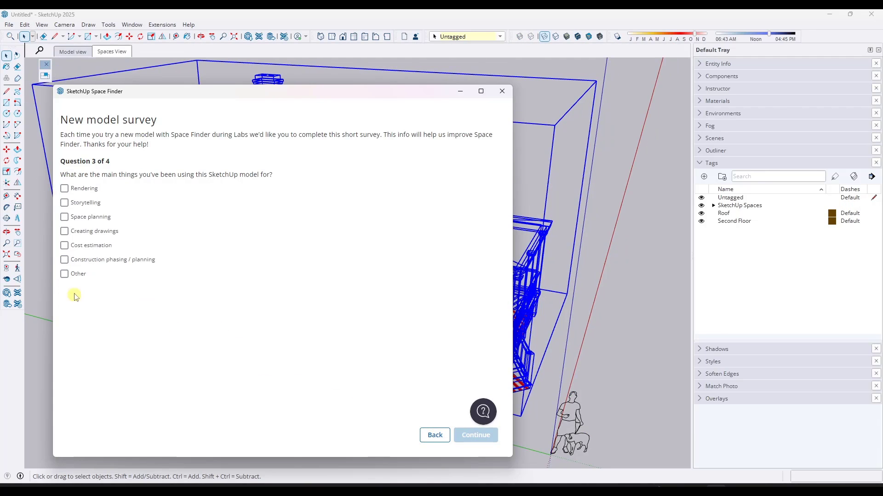
{"action": "left_click", "coordinate": [65, 274]}
{"action": "left_click", "coordinate": [116, 298]}
{"action": "type", "text": "Testing"}
{"action": "left_click", "coordinate": [468, 437]}
{"action": "left_click", "coordinate": [64, 274]}
{"action": "left_click", "coordinate": [104, 298]}
{"action": "type", "text": "Testing"}
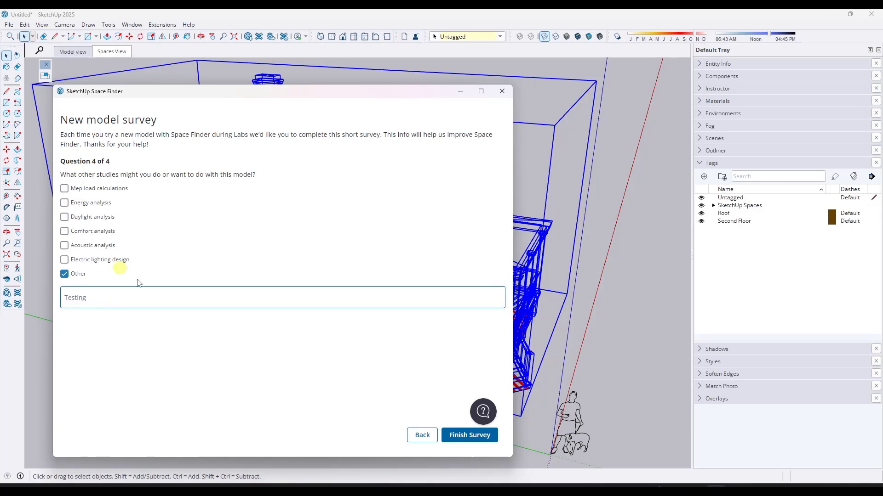
{"action": "left_click", "coordinate": [467, 434]}
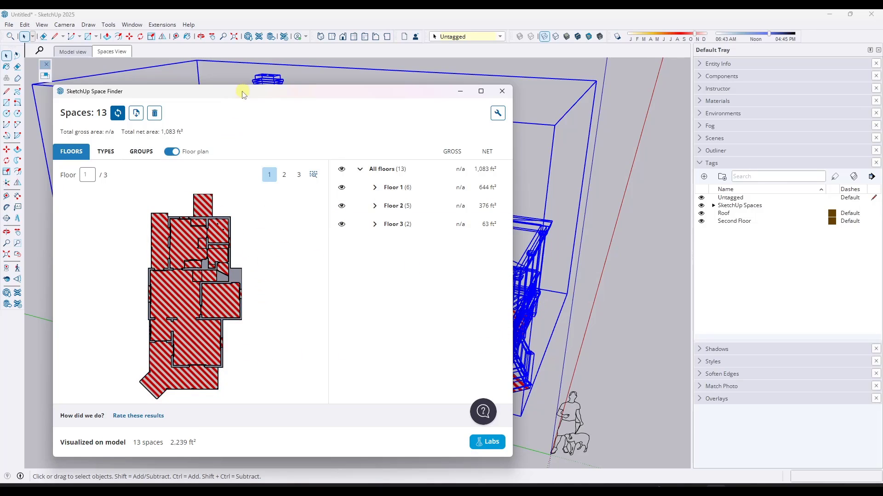
- Move the Space Finder window off to the left and orbit around the house to inspect the floor slabs
{"action": "left_click_drag", "start_coordinate": [243, 94], "coordinate": [249, 76]}
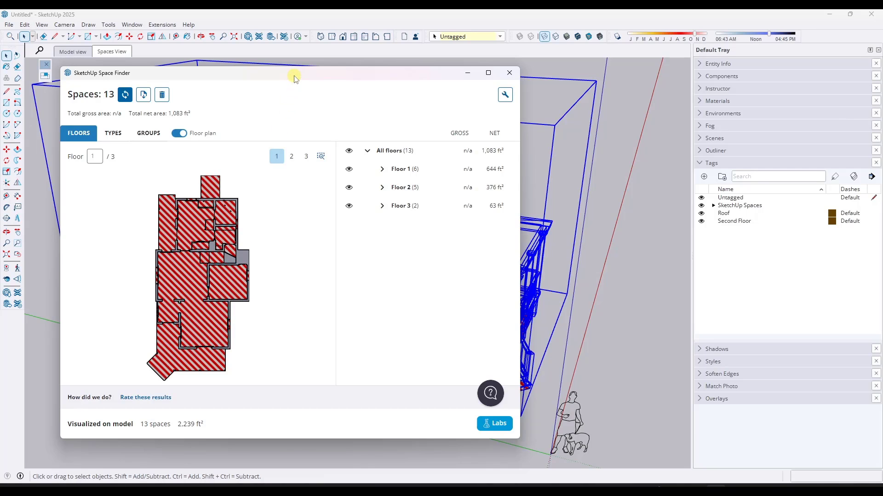
{"action": "left_click_drag", "start_coordinate": [294, 78], "coordinate": [0, 77]}
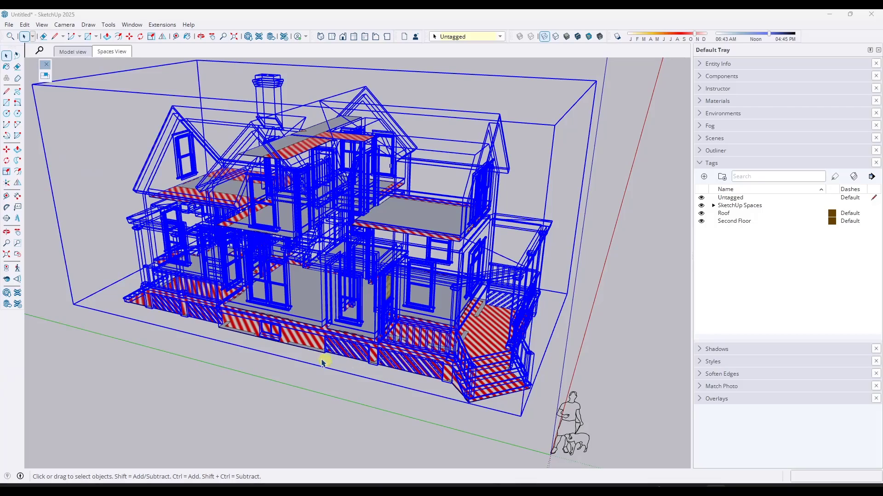
{"action": "middle_click_drag", "start_coordinate": [370, 326], "coordinate": [273, 378]}
{"action": "scroll", "coordinate": [318, 357], "scroll_direction": "up", "scroll_amount": 3}
{"action": "scroll", "coordinate": [286, 335], "scroll_direction": "down", "scroll_amount": 3}
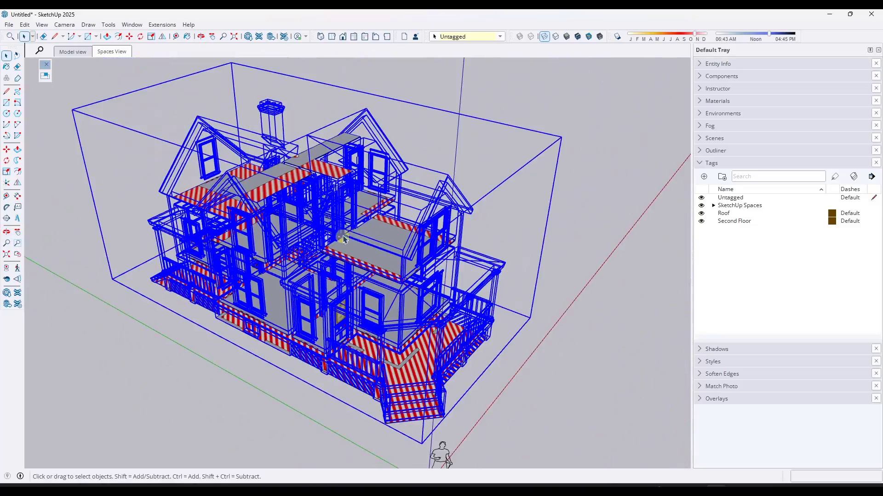
{"action": "middle_click_drag", "start_coordinate": [336, 260], "coordinate": [340, 193]}
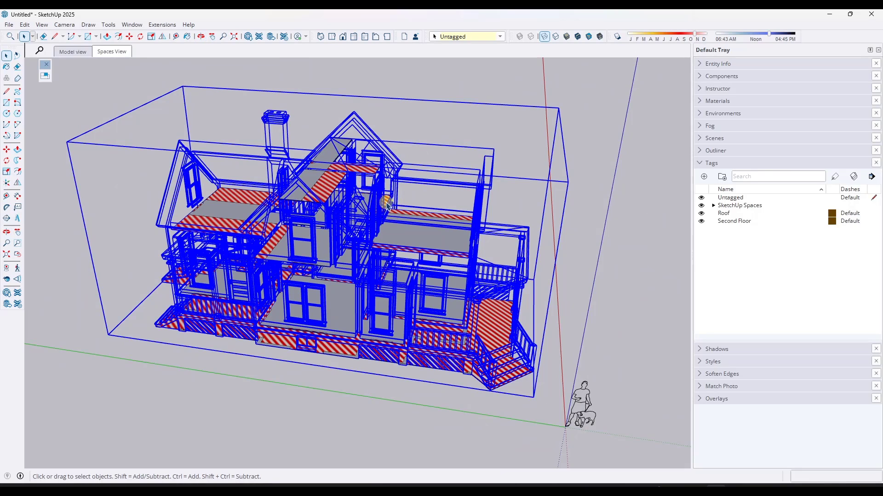
{"action": "middle_click_drag", "start_coordinate": [410, 217], "coordinate": [363, 197]}
- Hide the Roof tag and orbit down onto the exposed second floor
{"action": "left_click", "coordinate": [73, 52]}
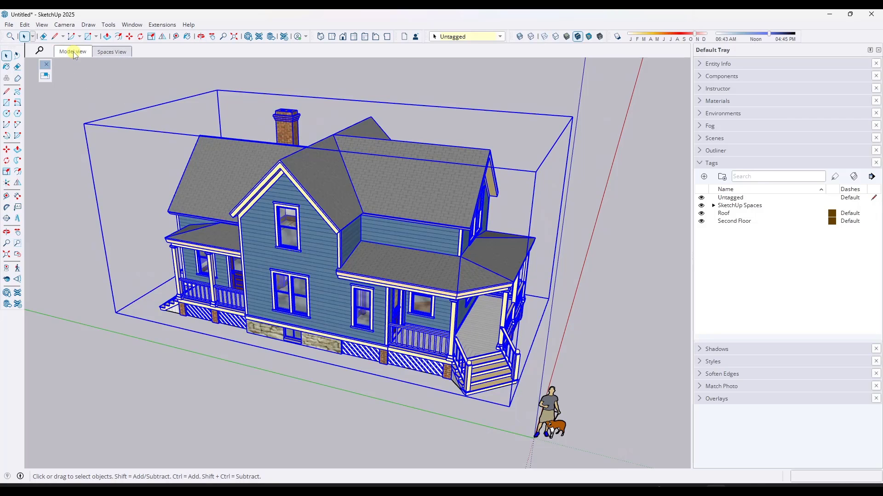
{"action": "left_click", "coordinate": [113, 52]}
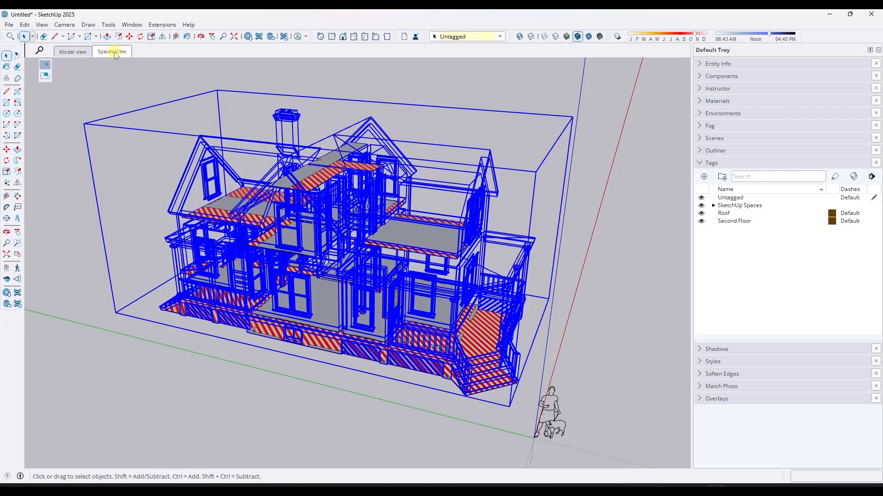
{"action": "left_click", "coordinate": [72, 52]}
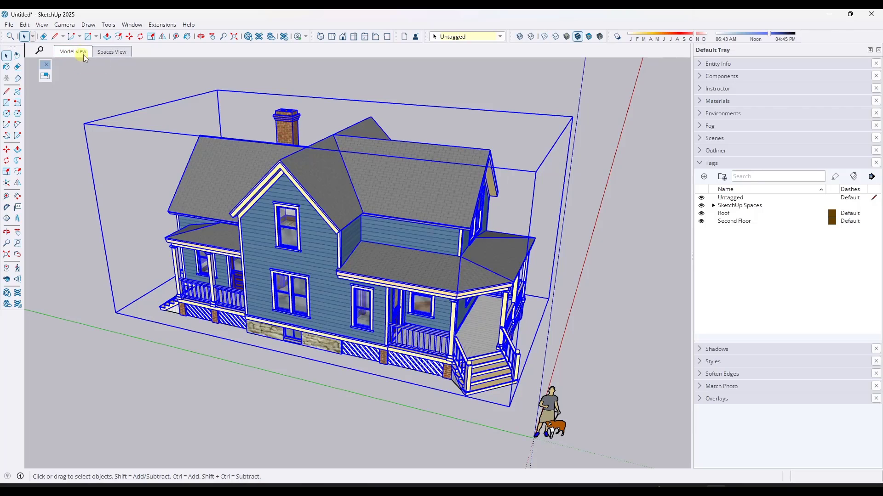
{"action": "left_click", "coordinate": [701, 213]}
{"action": "middle_click_drag", "start_coordinate": [317, 200], "coordinate": [321, 339]}
{"action": "scroll", "coordinate": [438, 252], "scroll_direction": "up", "scroll_amount": 6}
{"action": "middle_click_drag", "start_coordinate": [413, 285], "coordinate": [528, 212]}
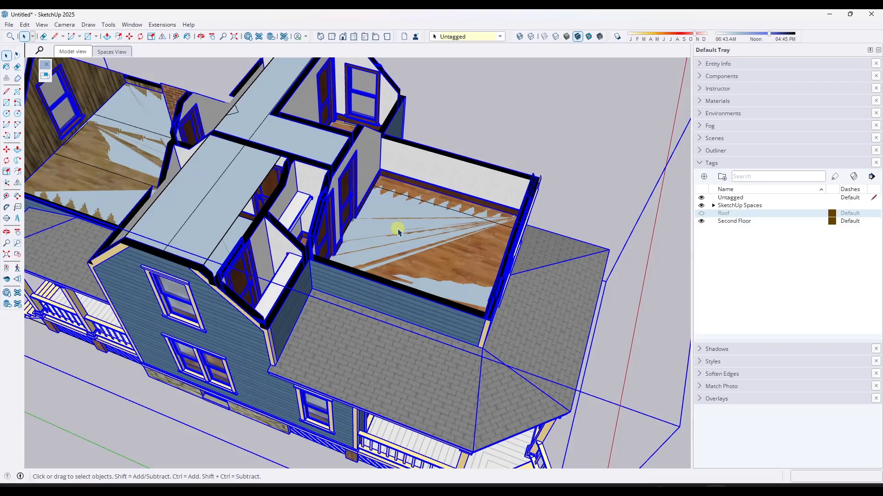
- Switch to Spaces View with the SketchUp Spaces tag visible
{"action": "left_click", "coordinate": [701, 205]}
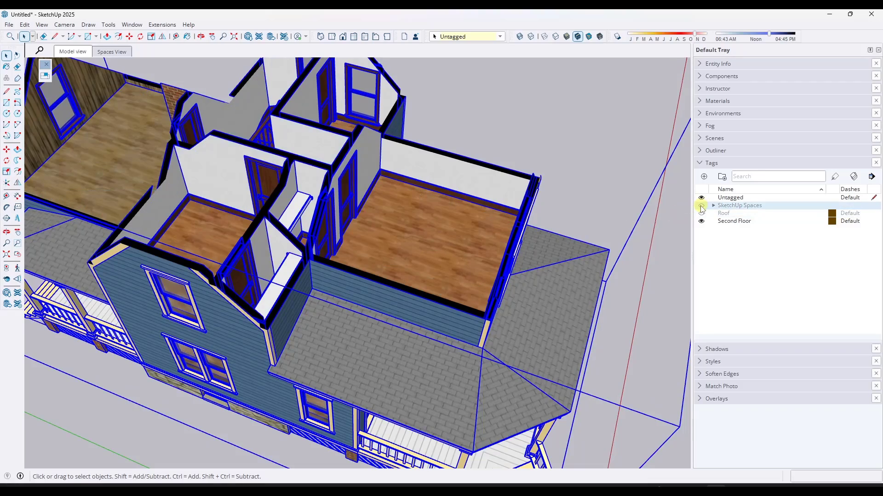
{"action": "middle_click_drag", "start_coordinate": [482, 269], "coordinate": [407, 227]}
{"action": "left_click", "coordinate": [104, 52]}
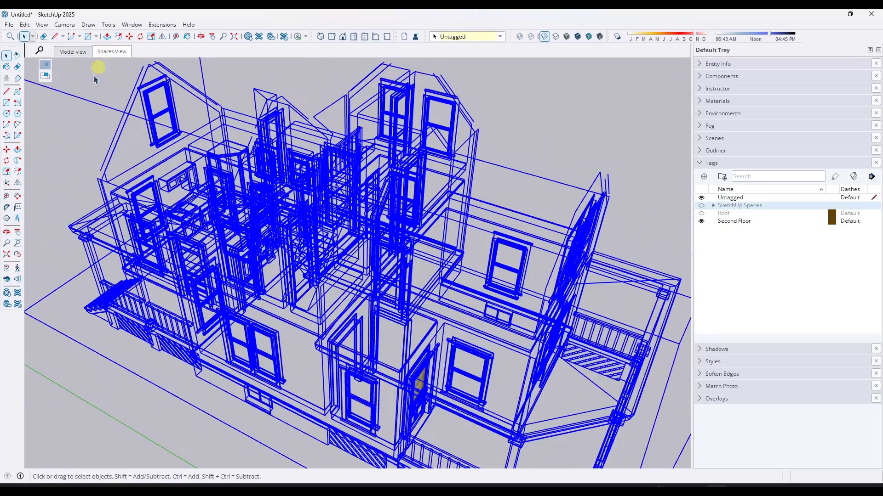
{"action": "left_click", "coordinate": [702, 206]}
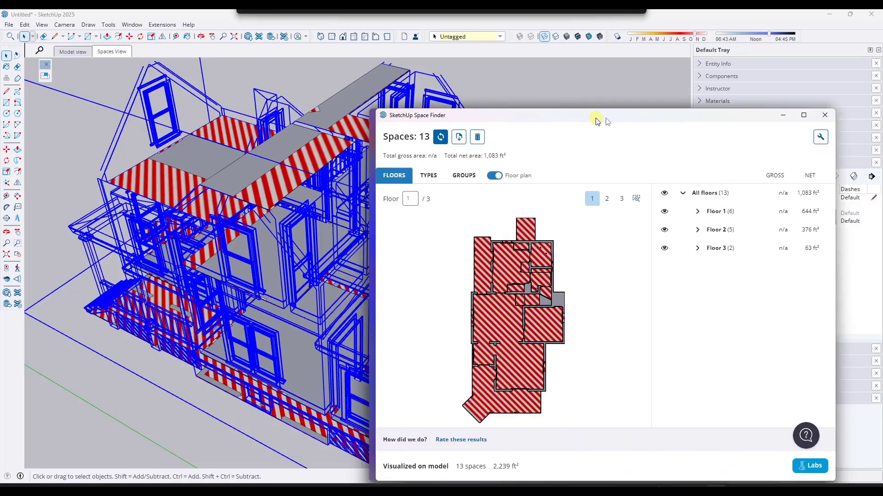
- Move the Space Finder window aside and toggle space 101's visibility while orbiting the model
{"action": "left_click_drag", "start_coordinate": [604, 119], "coordinate": [662, 76]}
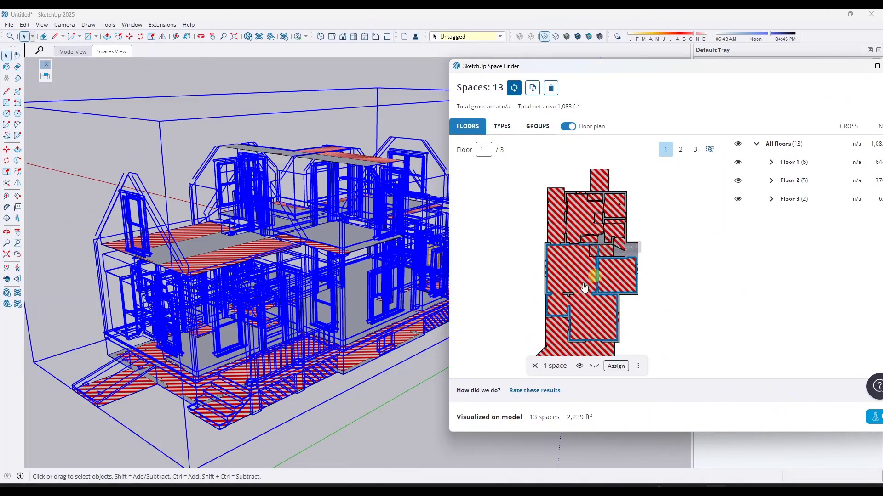
{"action": "middle_click_drag", "start_coordinate": [322, 275], "coordinate": [215, 358]}
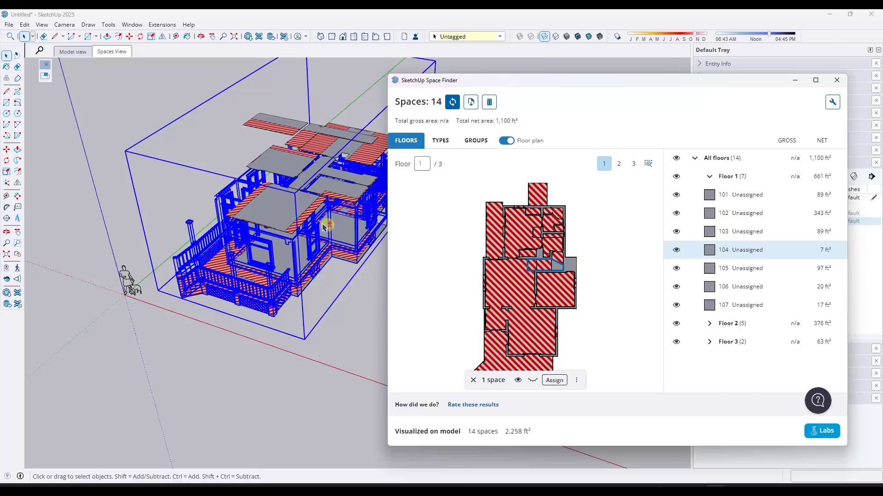
{"action": "middle_click_drag", "start_coordinate": [276, 257], "coordinate": [301, 195]}
{"action": "left_click", "coordinate": [677, 195]}
{"action": "left_click", "coordinate": [676, 197]}
{"action": "left_click", "coordinate": [676, 197]}
{"action": "left_click", "coordinate": [676, 197]}
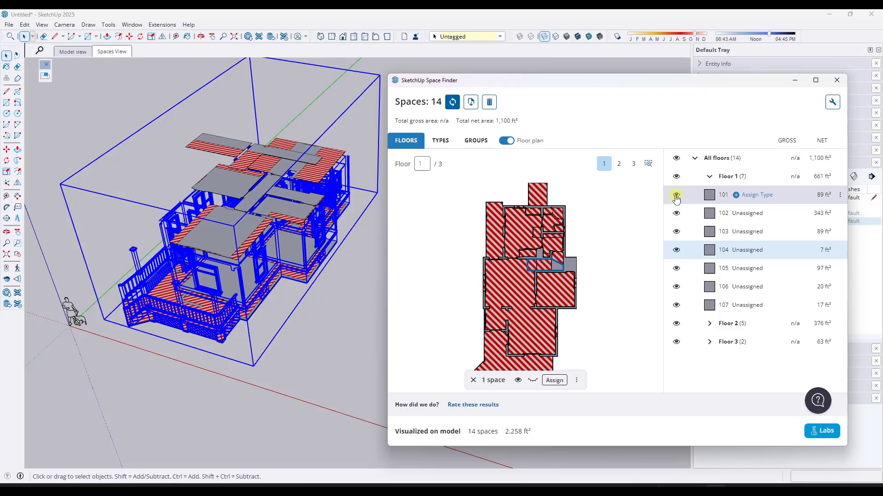
{"action": "scroll", "coordinate": [234, 271], "scroll_direction": "up", "scroll_amount": 2}
{"action": "middle_click_drag", "start_coordinate": [200, 269], "coordinate": [432, 248]}
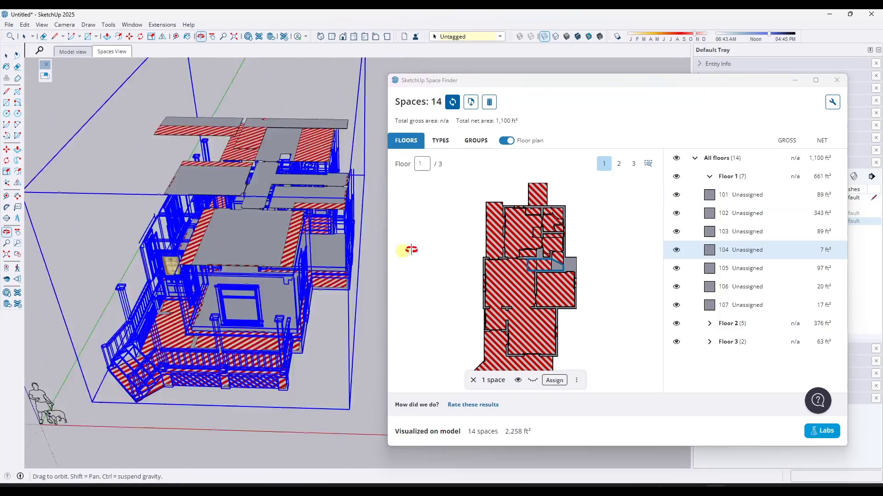
{"action": "middle_click_drag", "start_coordinate": [299, 239], "coordinate": [267, 195]}
- Mark space 101 as Ignored and select space 102 on the floor plan
{"action": "left_click", "coordinate": [840, 195]}
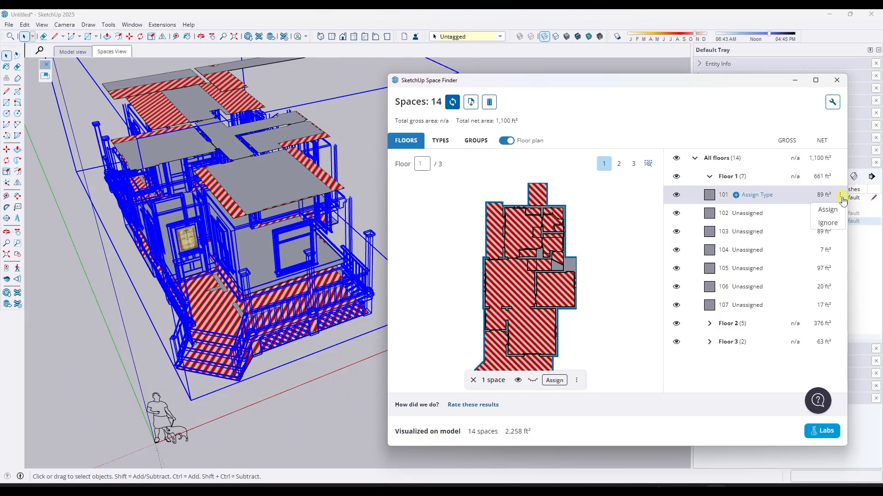
{"action": "left_click", "coordinate": [827, 223]}
{"action": "scroll", "coordinate": [271, 277], "scroll_direction": "down", "scroll_amount": 5}
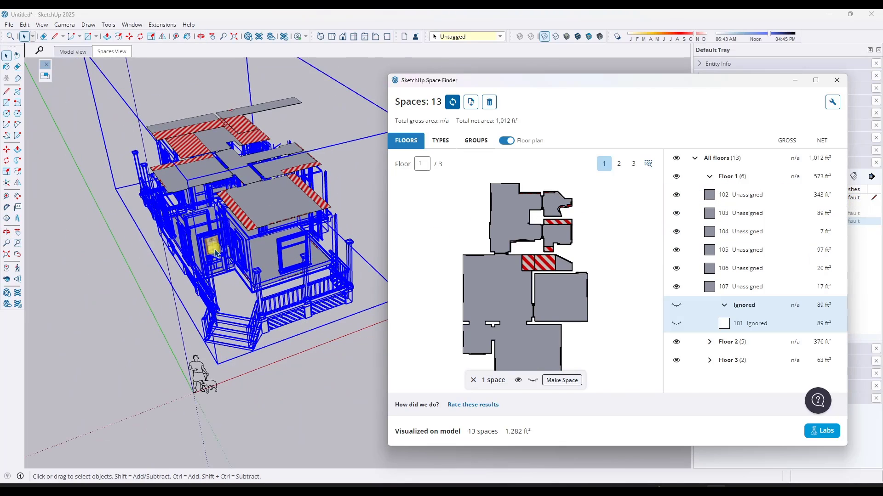
{"action": "middle_click_drag", "start_coordinate": [247, 237], "coordinate": [251, 263]}
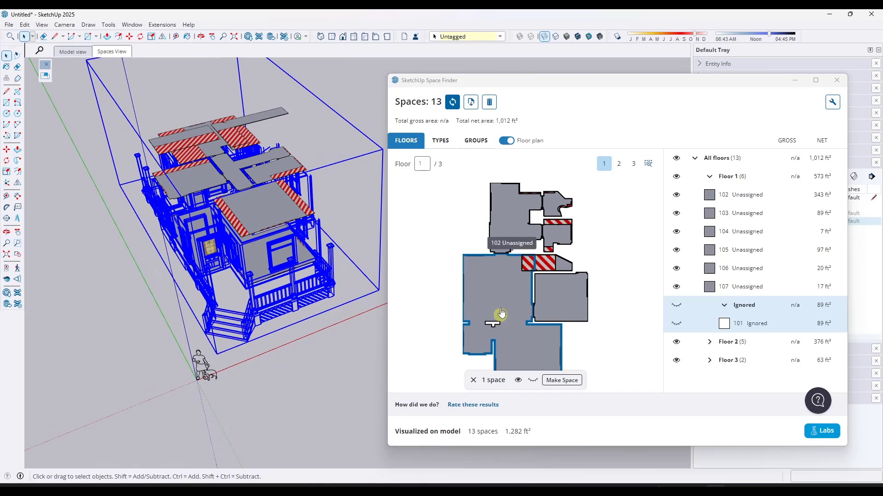
{"action": "left_click", "coordinate": [528, 340]}
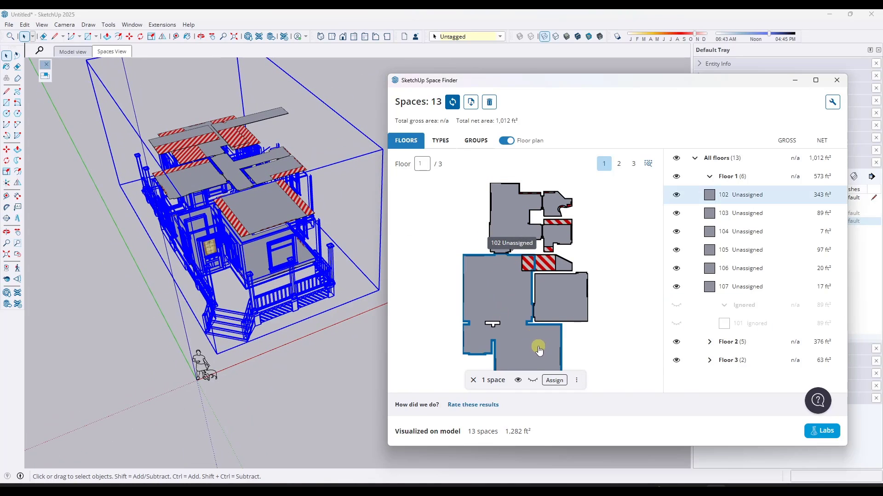
- Make space 102 a Residential, Single family Living room and space 103 a Bedroom
{"action": "left_click", "coordinate": [758, 196]}
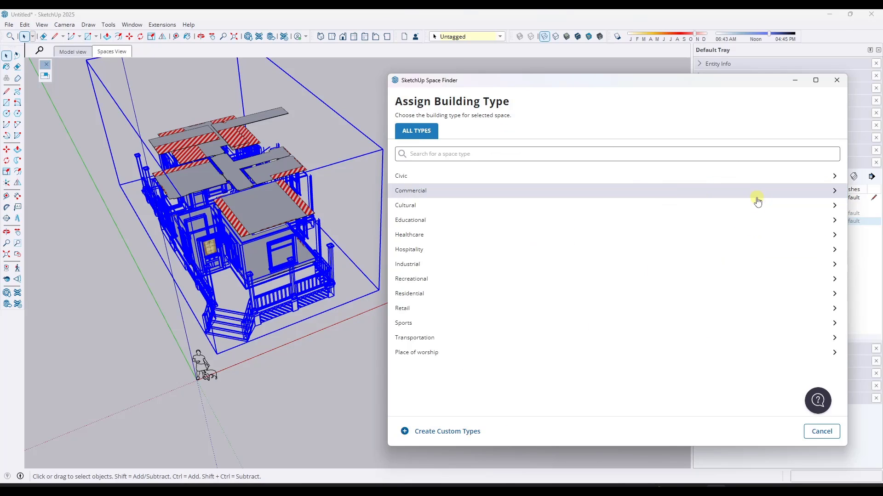
{"action": "left_click", "coordinate": [418, 294]}
{"action": "left_click", "coordinate": [418, 225]}
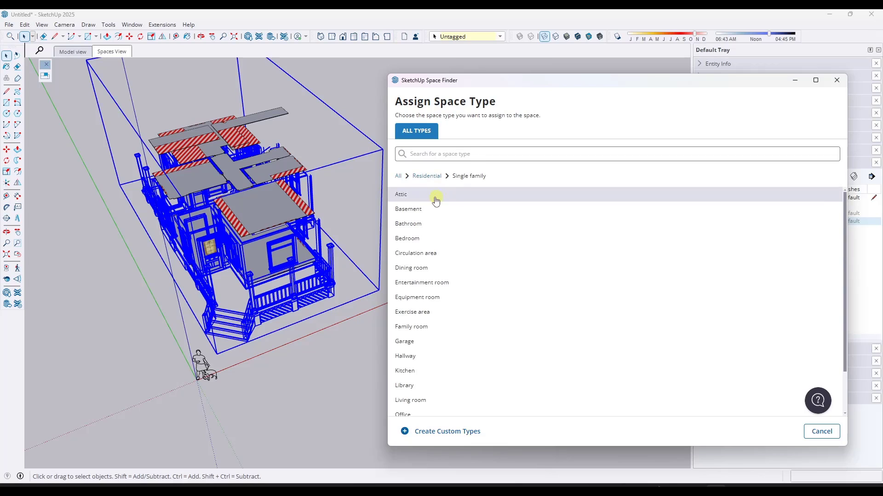
{"action": "scroll", "coordinate": [443, 308], "scroll_direction": "down", "scroll_amount": 2}
{"action": "left_click", "coordinate": [426, 355]}
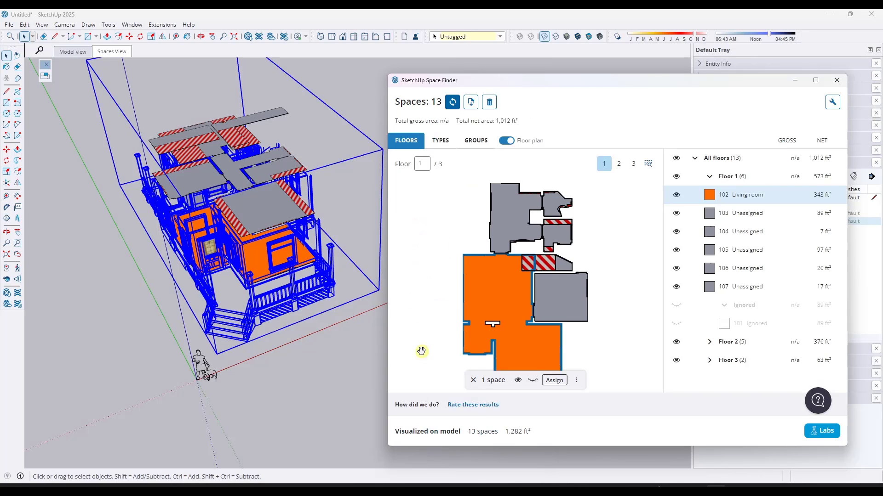
{"action": "left_click", "coordinate": [565, 300]}
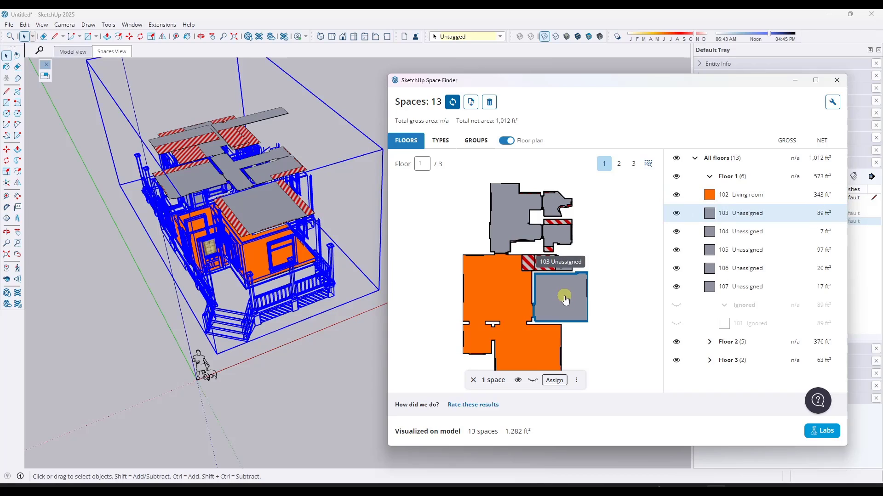
{"action": "left_click", "coordinate": [746, 218]}
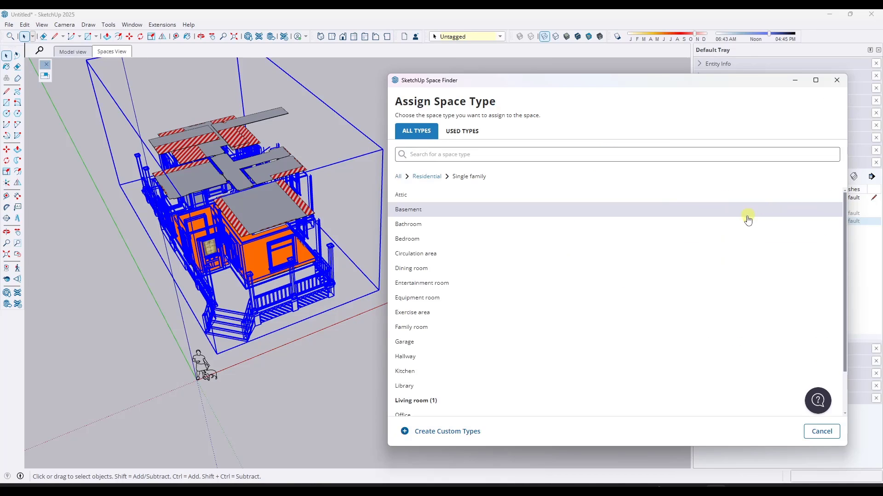
{"action": "left_click", "coordinate": [413, 239]}
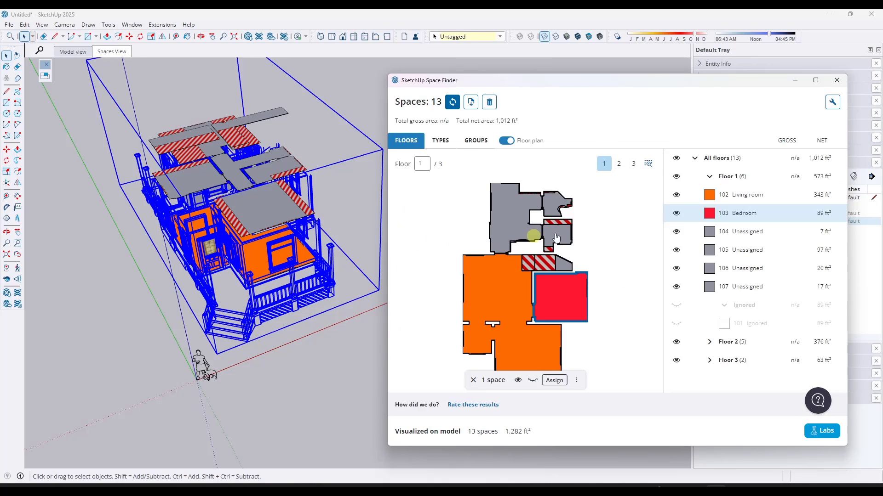
- Orbit to inspect space 104 and make it a Circulation area
{"action": "left_click", "coordinate": [712, 235]}
{"action": "middle_click_drag", "start_coordinate": [235, 224], "coordinate": [61, 218]}
{"action": "middle_click_drag", "start_coordinate": [271, 189], "coordinate": [181, 206]}
{"action": "scroll", "coordinate": [291, 180], "scroll_direction": "up", "scroll_amount": 5}
{"action": "middle_click_drag", "start_coordinate": [297, 180], "coordinate": [197, 182]}
{"action": "scroll", "coordinate": [317, 202], "scroll_direction": "up", "scroll_amount": 4}
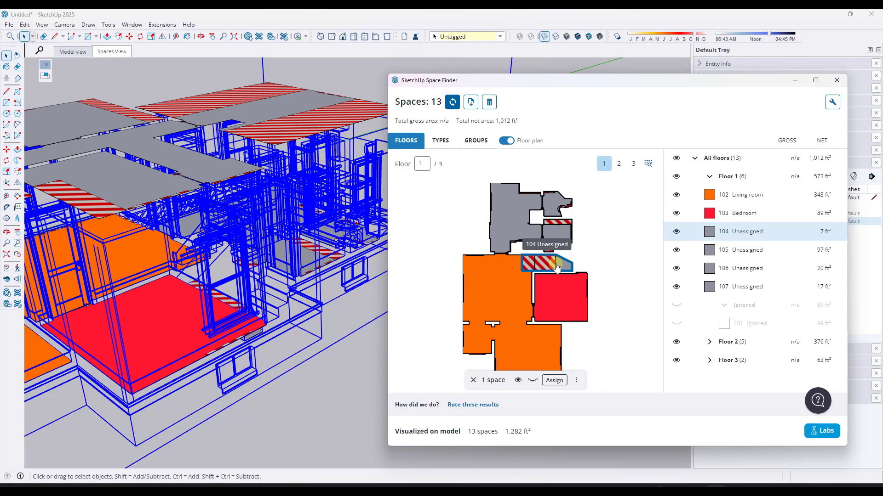
{"action": "left_click", "coordinate": [745, 236]}
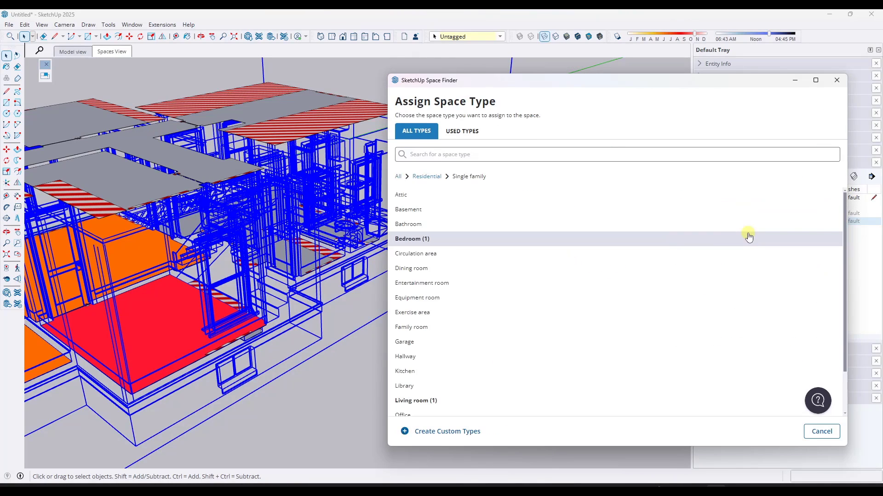
{"action": "left_click", "coordinate": [455, 252]}
- Make space 105 a Kitchen and space 106 a Bathroom
{"action": "mouse_move", "coordinate": [712, 255]}
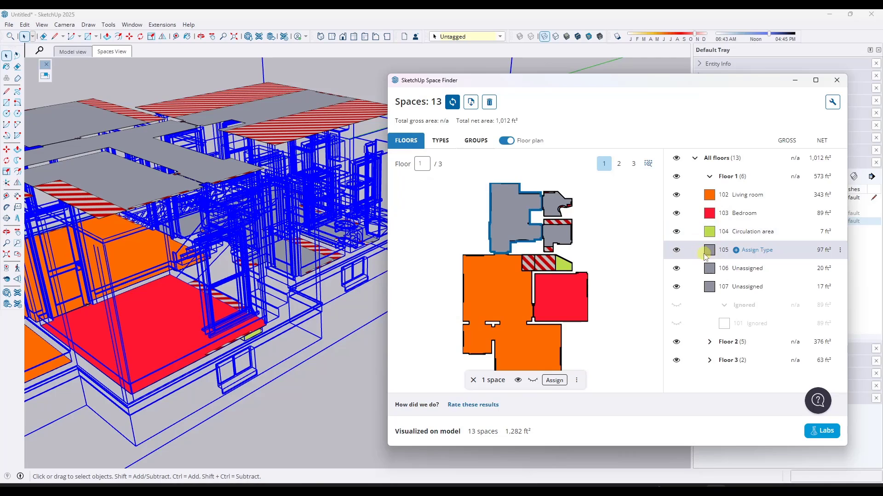
{"action": "left_click", "coordinate": [744, 253]}
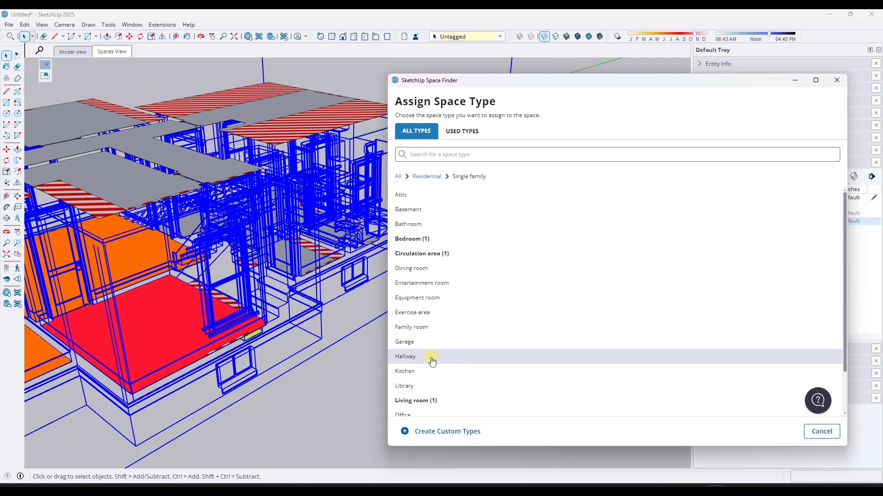
{"action": "left_click", "coordinate": [416, 371]}
{"action": "left_click", "coordinate": [552, 247]}
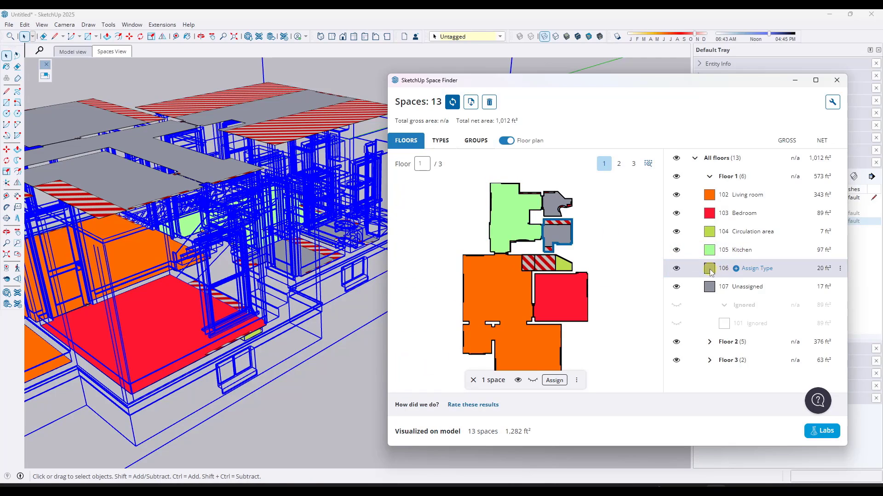
{"action": "left_click", "coordinate": [736, 268]}
{"action": "left_click", "coordinate": [418, 224]}
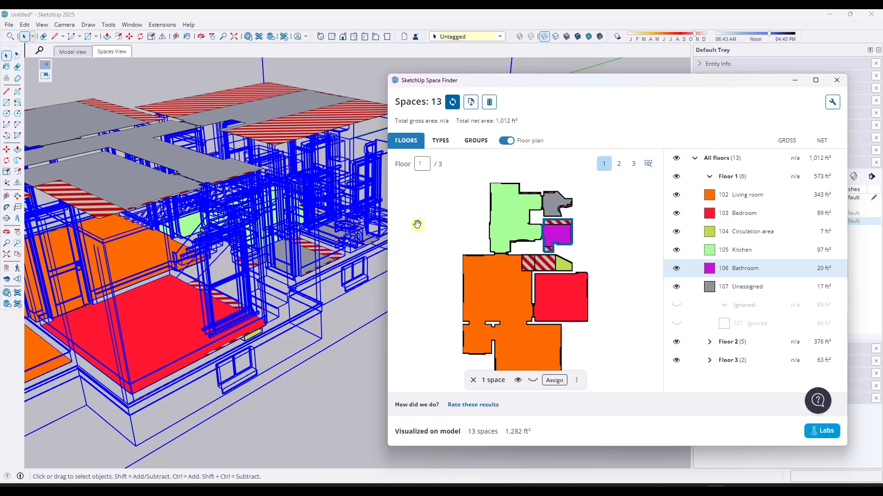
- Make space 107 Storage and orbit to review the first-floor spaces
{"action": "left_click", "coordinate": [569, 212]}
{"action": "left_click", "coordinate": [734, 286]}
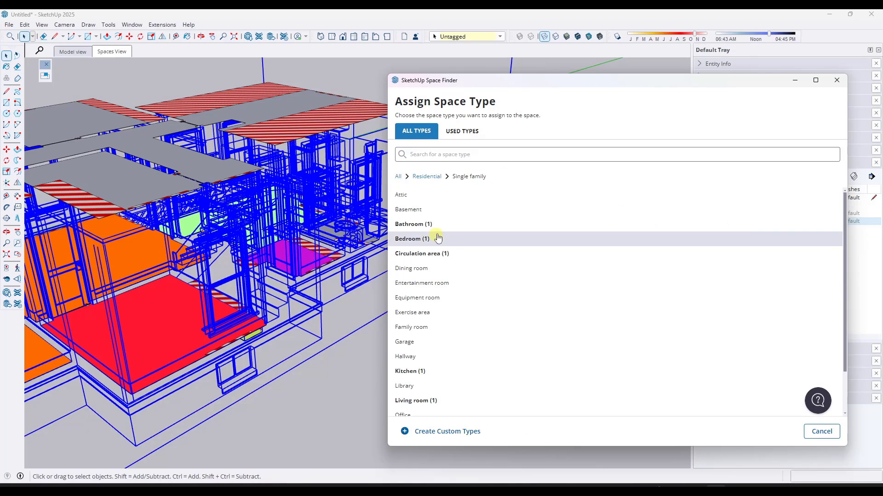
{"action": "scroll", "coordinate": [444, 249], "scroll_direction": "down", "scroll_amount": 2}
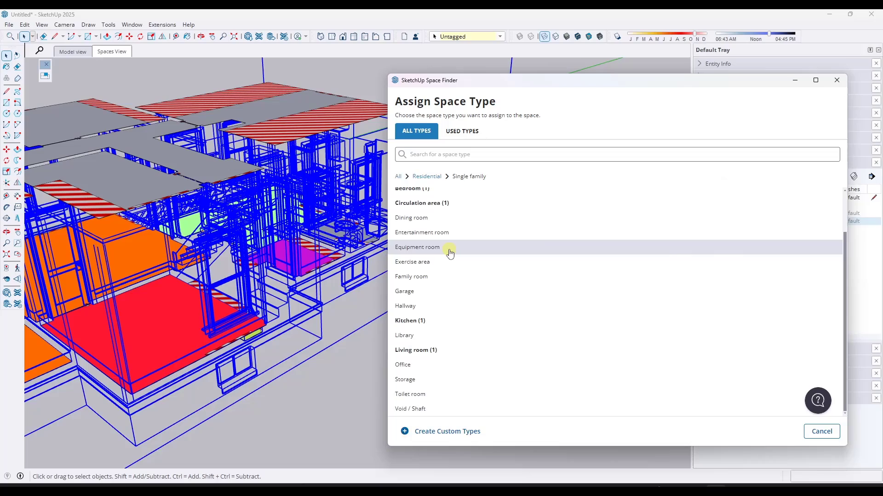
{"action": "left_click", "coordinate": [414, 379]}
{"action": "middle_click_drag", "start_coordinate": [358, 239], "coordinate": [239, 308]}
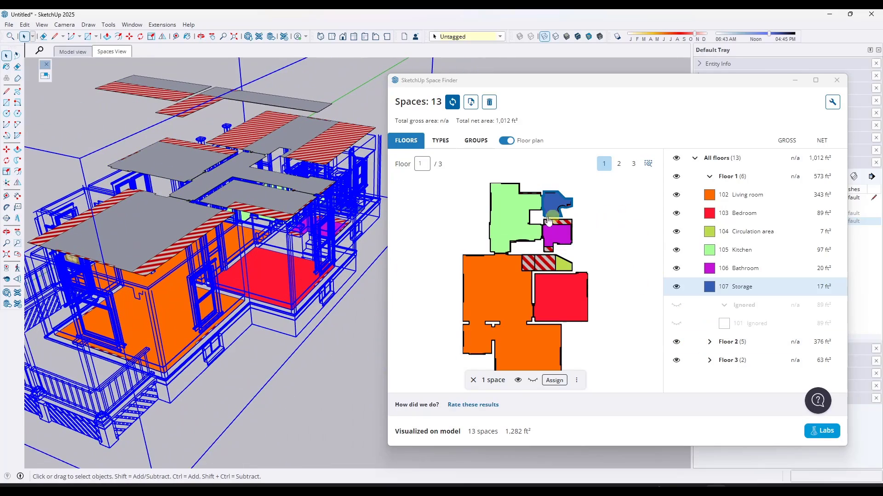
{"action": "middle_click_drag", "start_coordinate": [305, 267], "coordinate": [338, 265]}
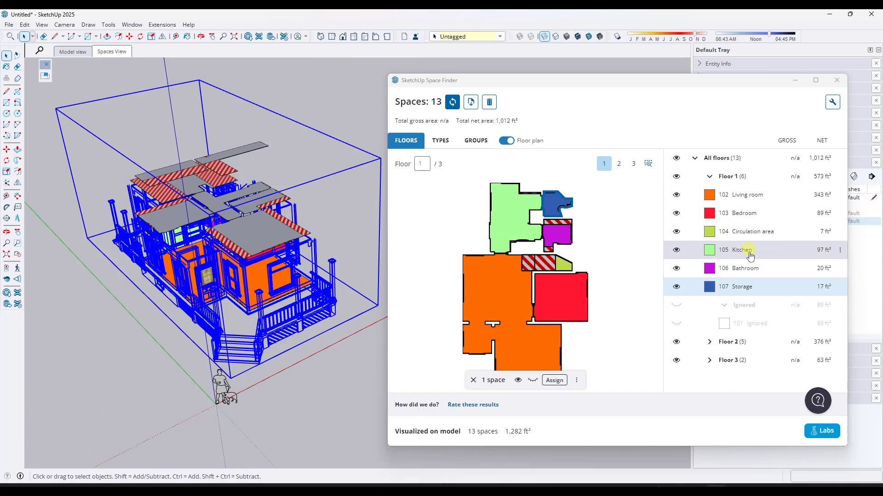
- Show the Floor 2 plan and its space list, then view the house in the textured scene
{"action": "left_click", "coordinate": [727, 343]}
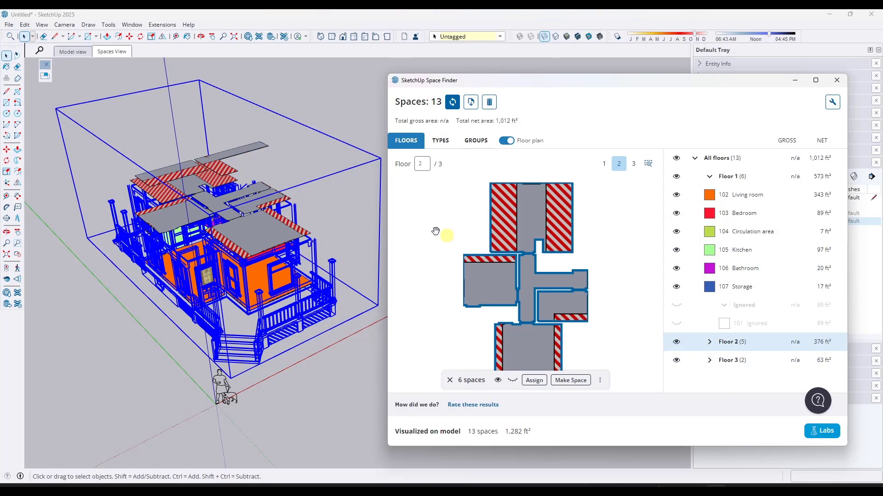
{"action": "scroll", "coordinate": [193, 178], "scroll_direction": "down", "scroll_amount": 3}
{"action": "scroll", "coordinate": [161, 204], "scroll_direction": "up", "scroll_amount": 1}
{"action": "middle_click_drag", "start_coordinate": [196, 204], "coordinate": [190, 244]}
{"action": "scroll", "coordinate": [162, 211], "scroll_direction": "up", "scroll_amount": 3}
{"action": "middle_click_drag", "start_coordinate": [201, 208], "coordinate": [192, 158]}
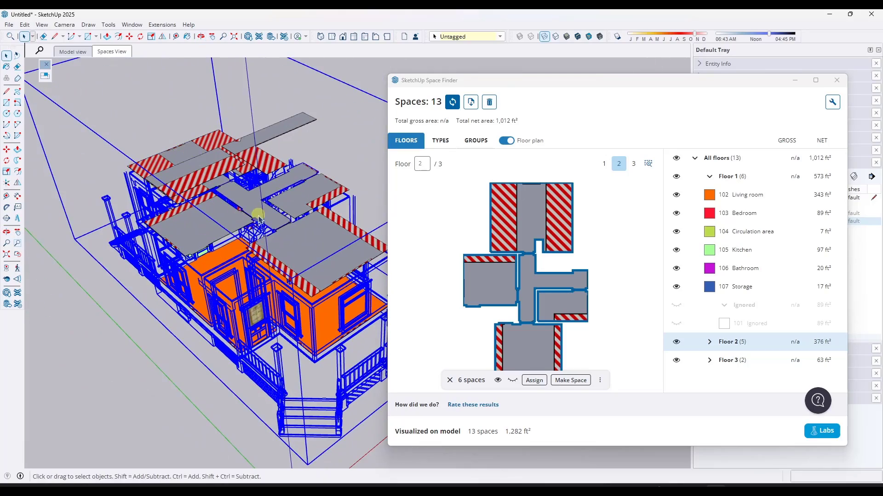
{"action": "left_click", "coordinate": [709, 342]}
{"action": "scroll", "coordinate": [735, 304], "scroll_direction": "down", "scroll_amount": 2}
{"action": "left_click", "coordinate": [677, 274]}
{"action": "left_click", "coordinate": [677, 274]}
{"action": "left_click", "coordinate": [73, 52]}
{"action": "scroll", "coordinate": [220, 223], "scroll_direction": "up", "scroll_amount": 3}
{"action": "middle_click_drag", "start_coordinate": [212, 212], "coordinate": [281, 252]}
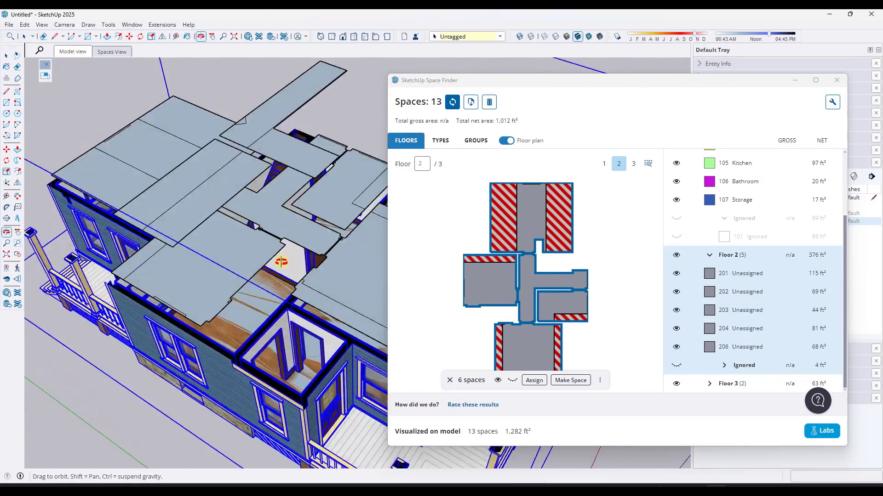
- Make space 202 a Circulation area
{"action": "left_click", "coordinate": [474, 284]}
{"action": "left_click", "coordinate": [526, 280]}
{"action": "left_click", "coordinate": [554, 380]}
{"action": "left_click", "coordinate": [563, 305]}
{"action": "middle_click_drag", "start_coordinate": [295, 221], "coordinate": [317, 267]}
{"action": "left_click", "coordinate": [271, 212]}
{"action": "left_click", "coordinate": [197, 266]}
{"action": "middle_click_drag", "start_coordinate": [197, 268], "coordinate": [295, 230]}
{"action": "left_click_drag", "start_coordinate": [627, 81], "coordinate": [598, 81]}
- Assign the Bedroom type to spaces 201 and 204
{"action": "left_click", "coordinate": [511, 346]}
{"action": "left_click", "coordinate": [525, 380]}
{"action": "left_click", "coordinate": [389, 238]}
{"action": "middle_click_drag", "start_coordinate": [230, 271], "coordinate": [266, 308]}
{"action": "left_click", "coordinate": [464, 284]}
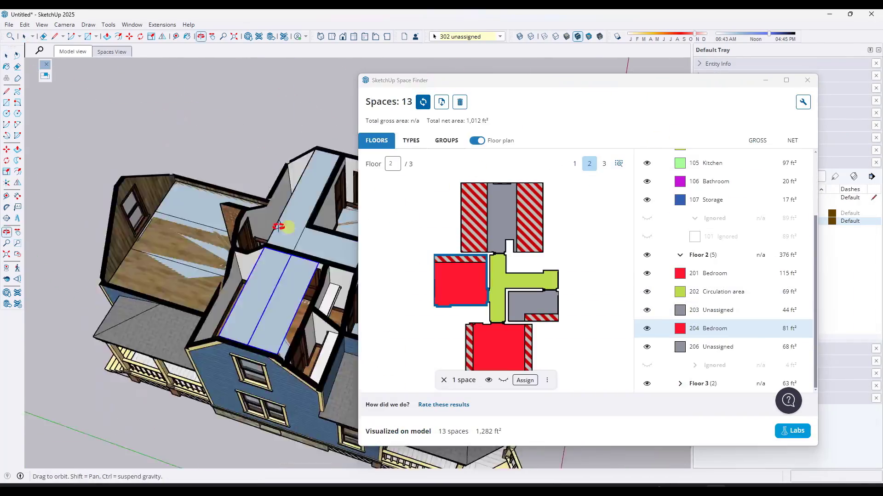
{"action": "left_click", "coordinate": [727, 328]}
{"action": "left_click", "coordinate": [383, 239]}
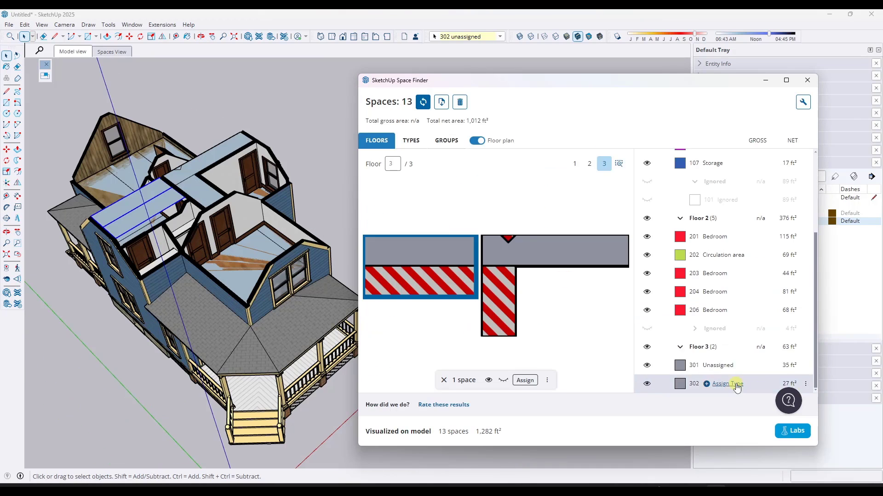
- Set third-floor spaces 301 and 302 to Ignore
{"action": "left_click", "coordinate": [800, 390]}
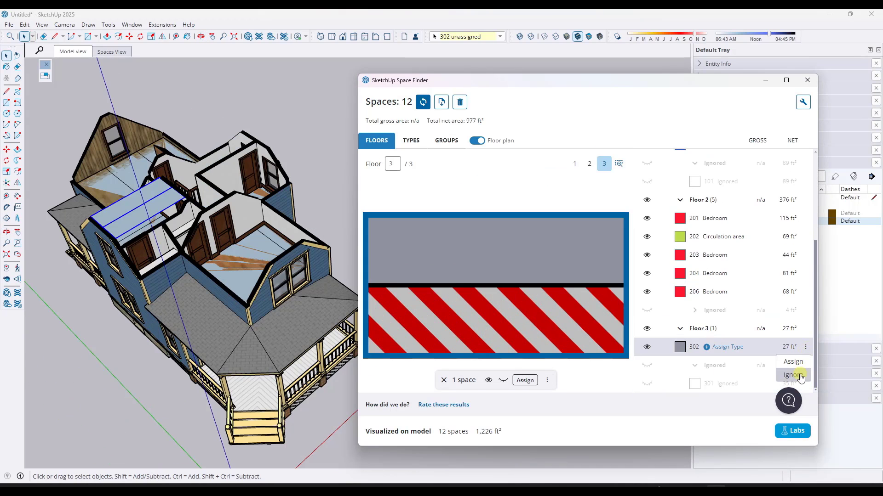
{"action": "left_click", "coordinate": [793, 376]}
{"action": "middle_click_drag", "start_coordinate": [259, 250], "coordinate": [243, 277]}
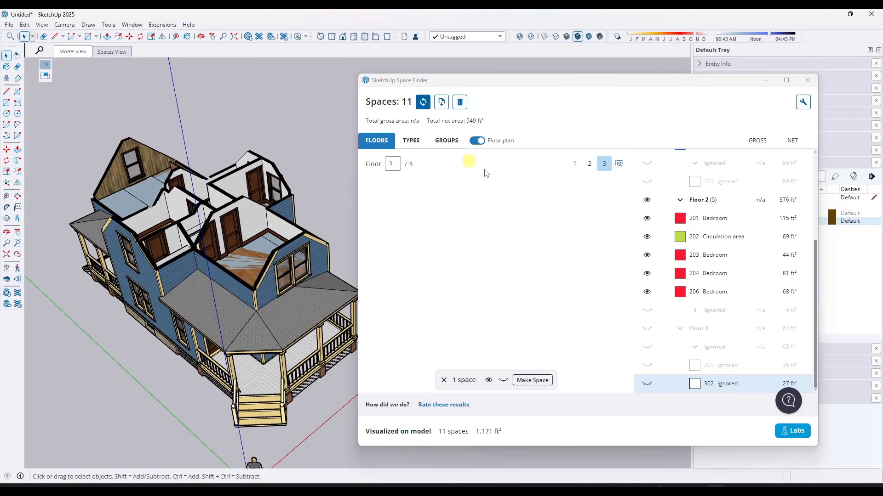
{"action": "left_click", "coordinate": [703, 201]}
{"action": "scroll", "coordinate": [656, 236], "scroll_direction": "up", "scroll_amount": 5}
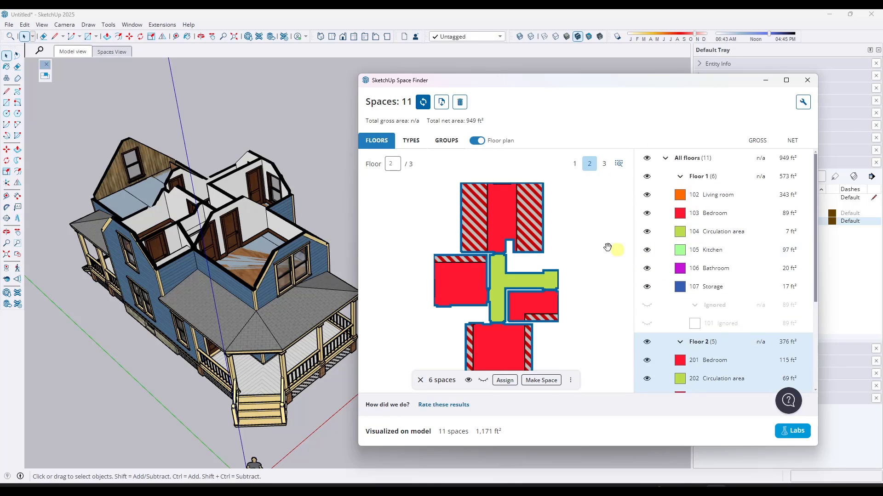
- Group the Space Finder list by space type
{"action": "left_click", "coordinate": [411, 142]}
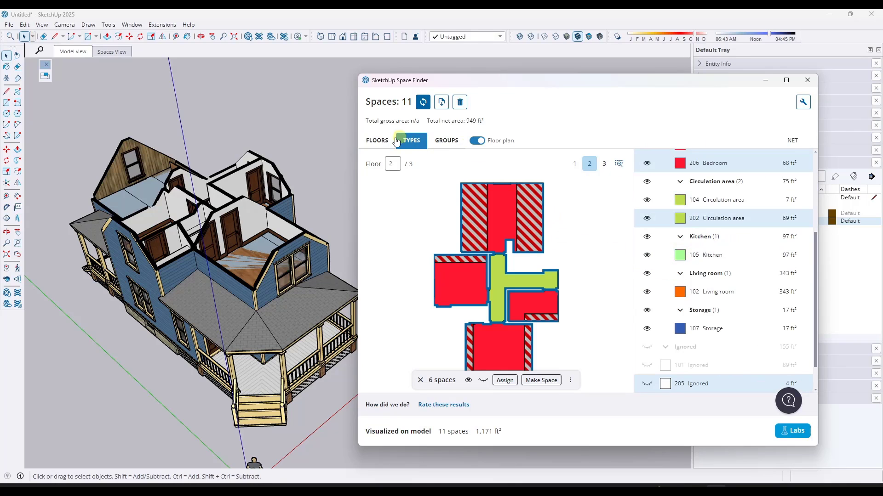
{"action": "left_click", "coordinate": [447, 140]}
{"action": "left_click", "coordinate": [411, 142]}
{"action": "scroll", "coordinate": [719, 274], "scroll_direction": "down", "scroll_amount": 1}
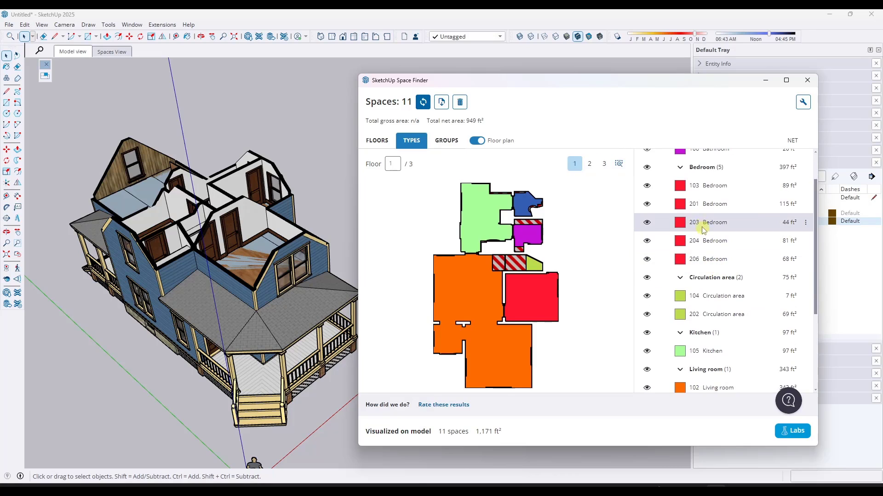
- Recolour the Bedroom type light pink (RGB 221, 146, 154)
{"action": "left_click", "coordinate": [699, 223]}
{"action": "left_click", "coordinate": [679, 260]}
{"action": "mouse_move", "coordinate": [722, 277]}
{"action": "left_mouse_down"}
{"action": "mouse_move", "coordinate": [704, 275]}
{"action": "mouse_move", "coordinate": [707, 292]}
{"action": "mouse_move", "coordinate": [720, 267]}
{"action": "left_mouse_up"}
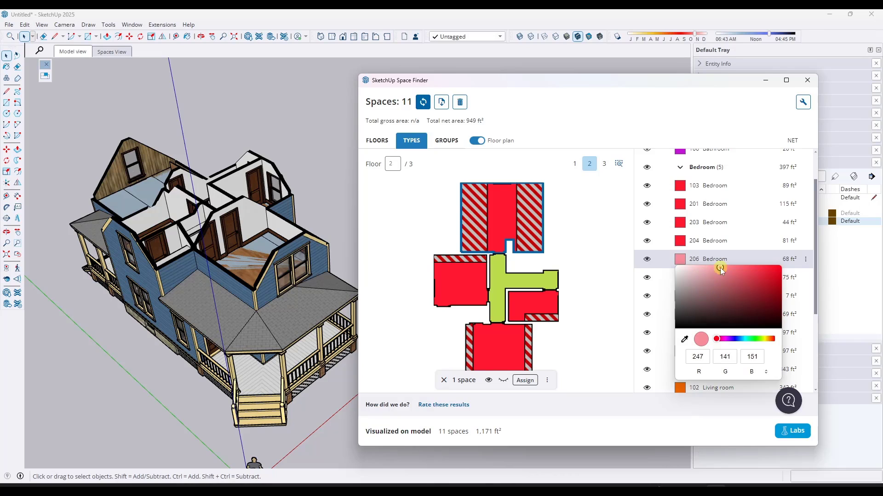
{"action": "left_click", "coordinate": [618, 281]}
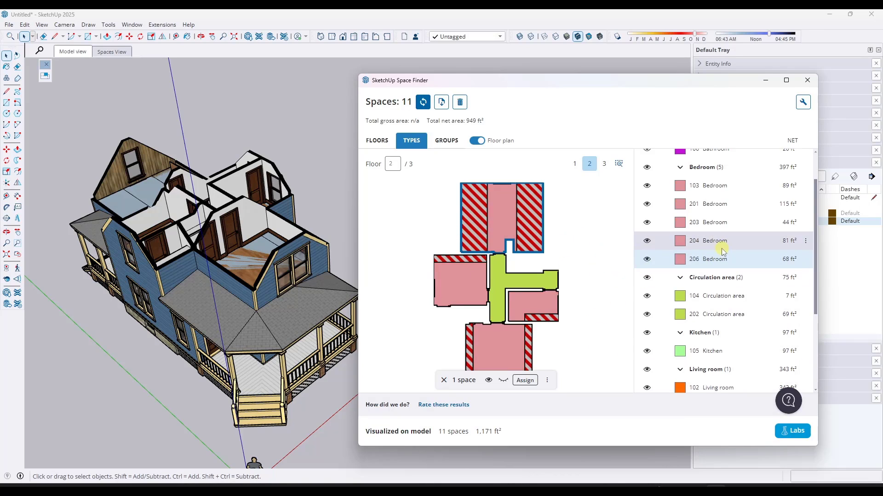
{"action": "scroll", "coordinate": [722, 250], "scroll_direction": "up", "scroll_amount": 2}
{"action": "left_click", "coordinate": [441, 141]}
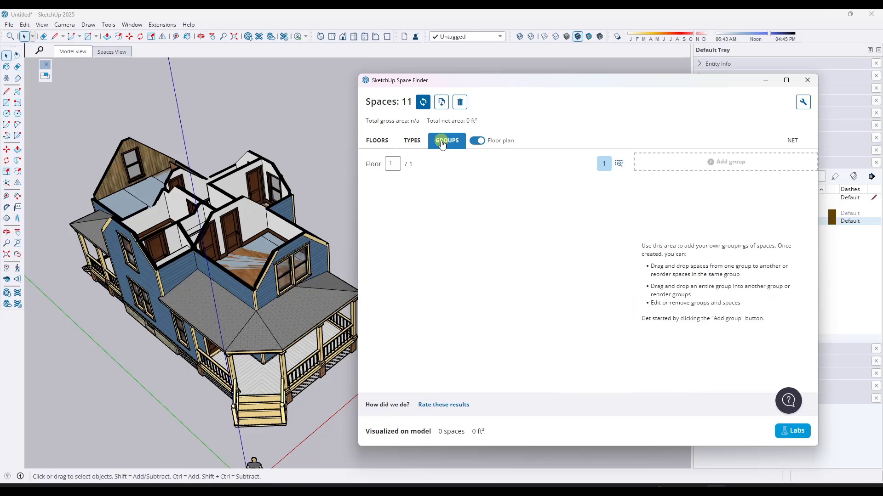
{"action": "left_click", "coordinate": [417, 143]}
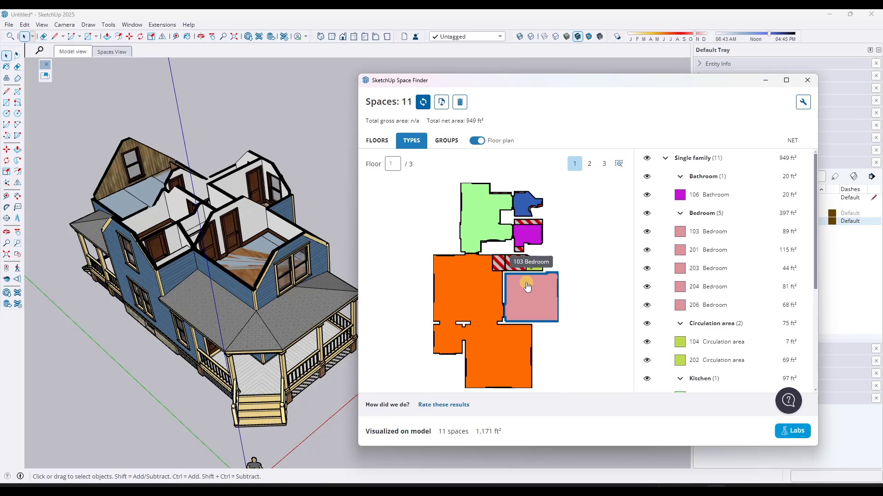
{"action": "left_click", "coordinate": [604, 164]}
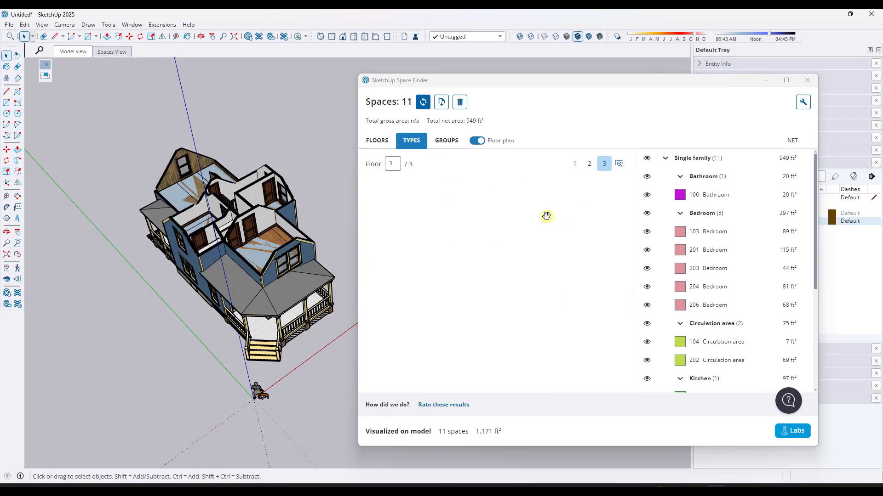
- Save the space list as the SpaceFinderExport Excel worksheet, then orbit the model to review the spaces
{"action": "left_click", "coordinate": [440, 103]}
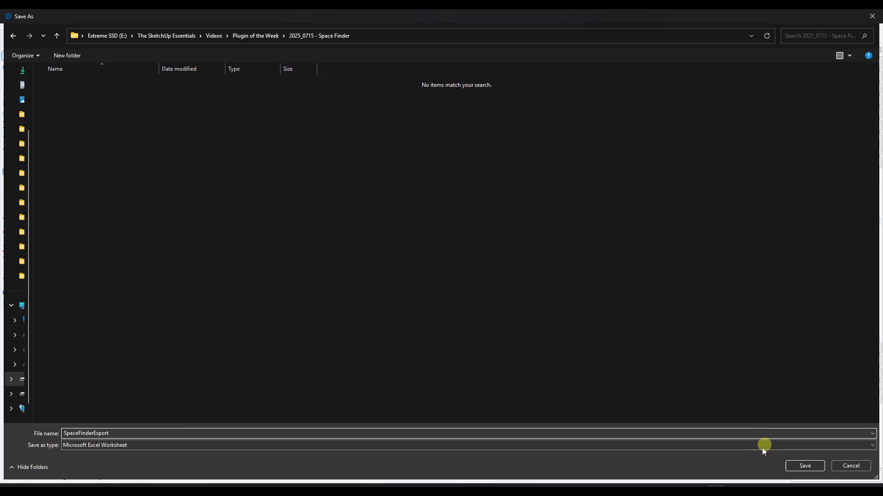
{"action": "left_click", "coordinate": [800, 465]}
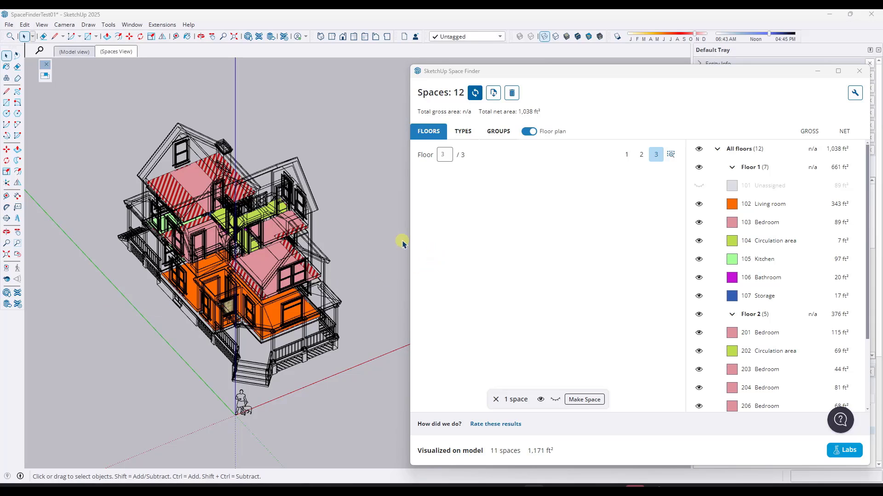
{"action": "middle_click_drag", "start_coordinate": [298, 237], "coordinate": [227, 250]}
{"action": "left_click", "coordinate": [228, 251]}
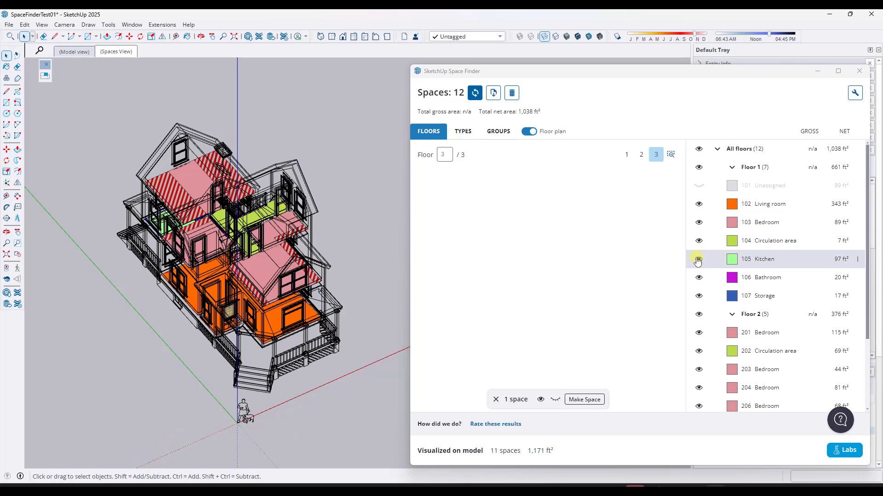
{"action": "middle_click_drag", "start_coordinate": [264, 308], "coordinate": [346, 307]}
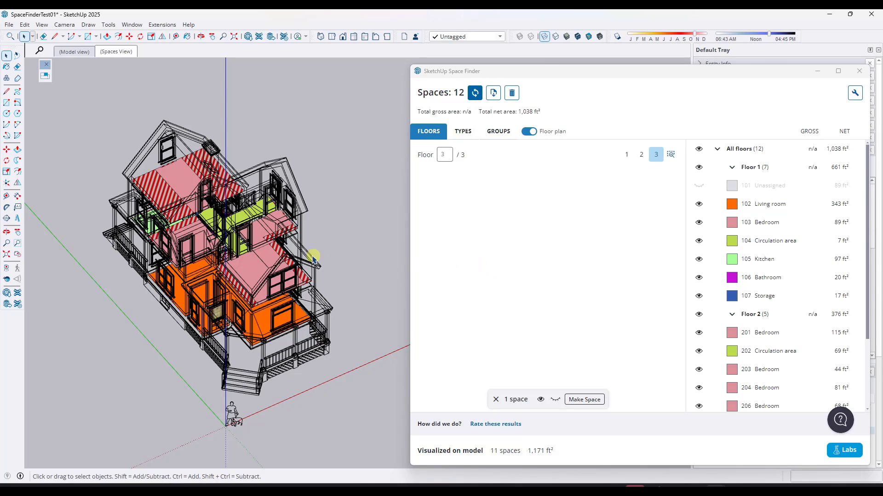
{"action": "scroll", "coordinate": [257, 250], "scroll_direction": "up", "scroll_amount": 2}
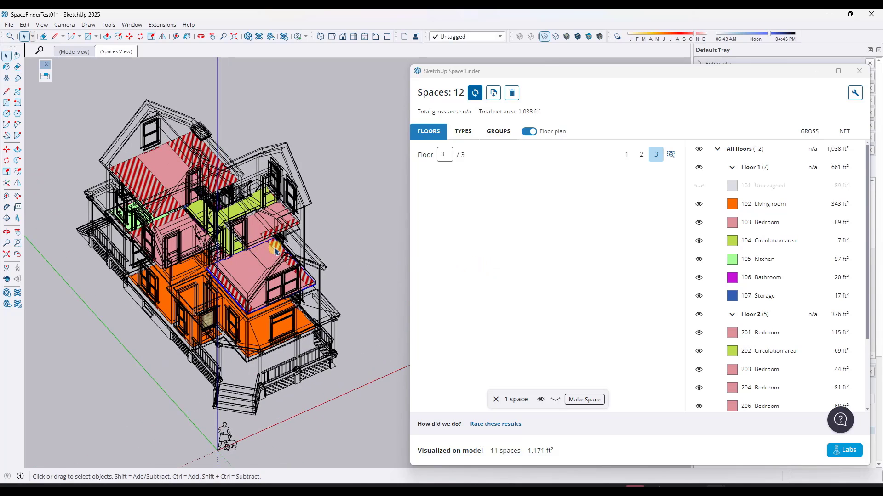
{"action": "scroll", "coordinate": [272, 250], "scroll_direction": "down", "scroll_amount": 2}
- Close Space Finder and hide the Roof tag in the Tags panel
{"action": "left_click", "coordinate": [860, 71]}
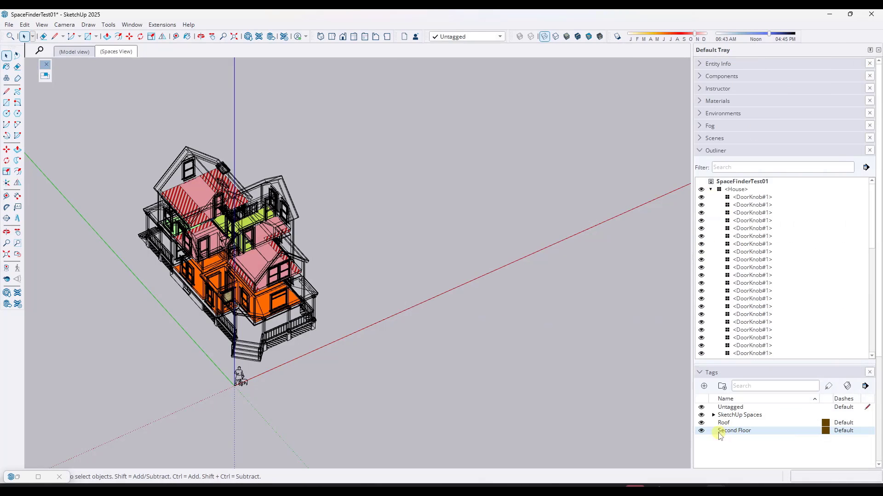
{"action": "left_click", "coordinate": [701, 423]}
{"action": "left_click", "coordinate": [701, 430]}
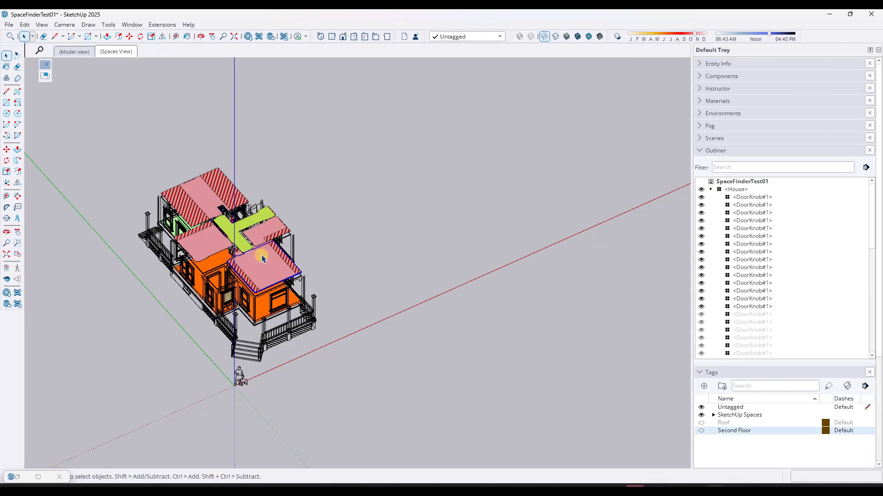
{"action": "scroll", "coordinate": [263, 258], "scroll_direction": "up", "scroll_amount": 4}
{"action": "scroll", "coordinate": [258, 229], "scroll_direction": "down", "scroll_amount": 3}
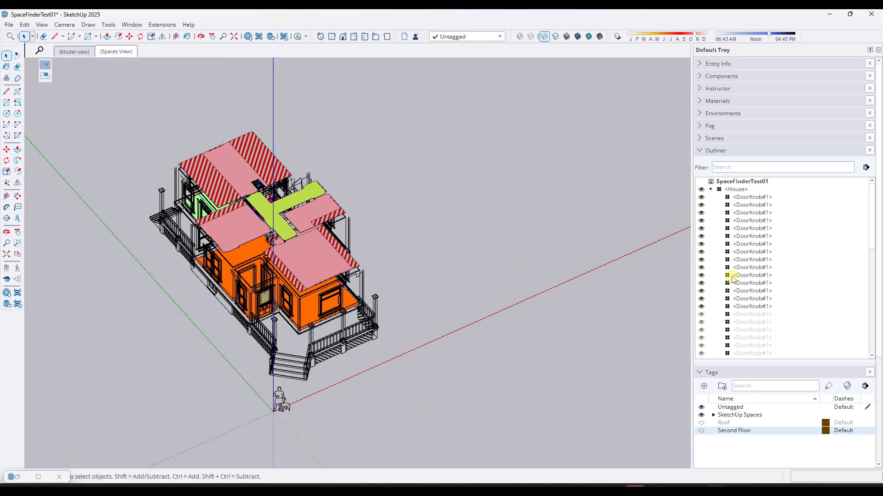
- Hide the House in the Outliner to view only the floor space slabs
{"action": "left_click", "coordinate": [711, 190]}
{"action": "left_click", "coordinate": [701, 189]}
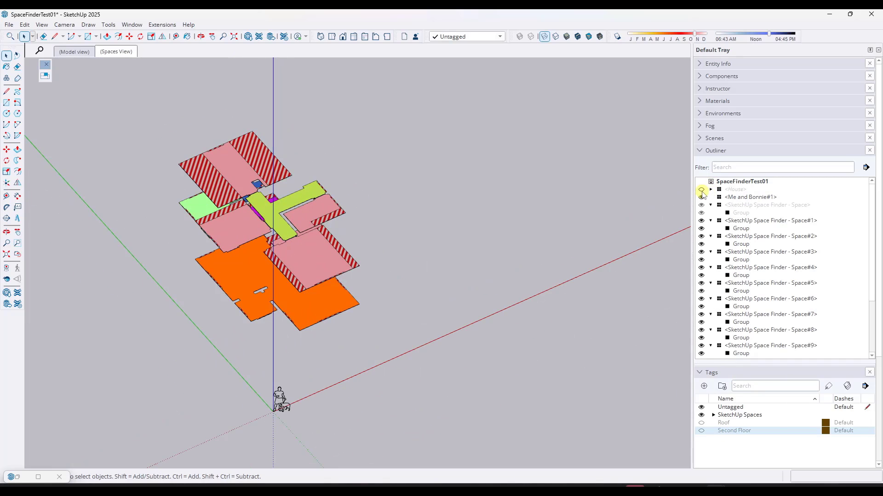
{"action": "middle_click_drag", "start_coordinate": [235, 237], "coordinate": [145, 242]}
{"action": "scroll", "coordinate": [258, 257], "scroll_direction": "up", "scroll_amount": 6}
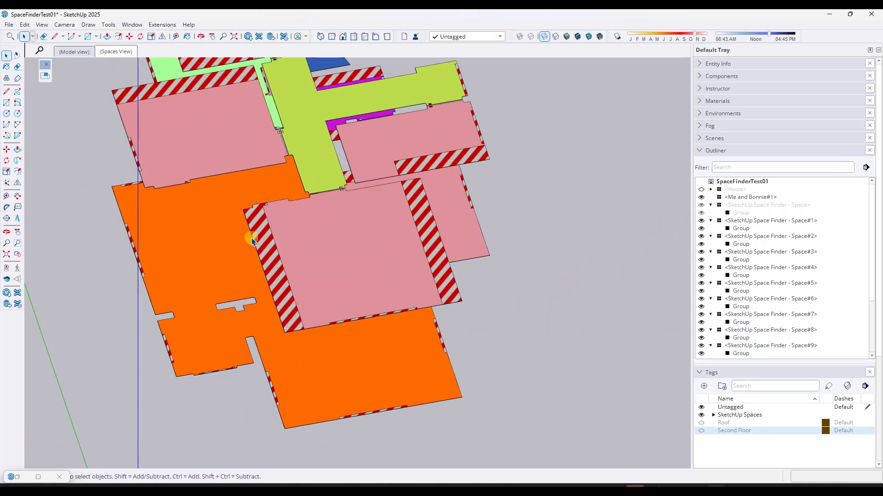
{"action": "scroll", "coordinate": [324, 251], "scroll_direction": "down", "scroll_amount": 3}
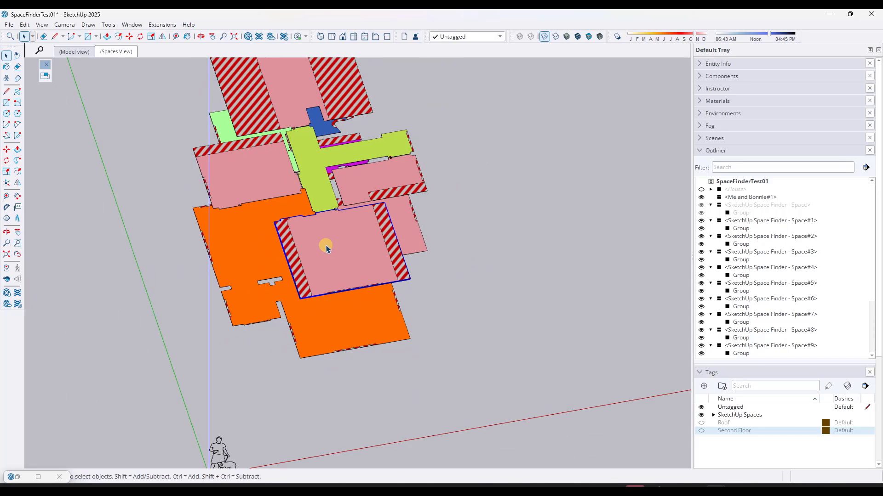
{"action": "middle_click_drag", "start_coordinate": [274, 203], "coordinate": [278, 224]}
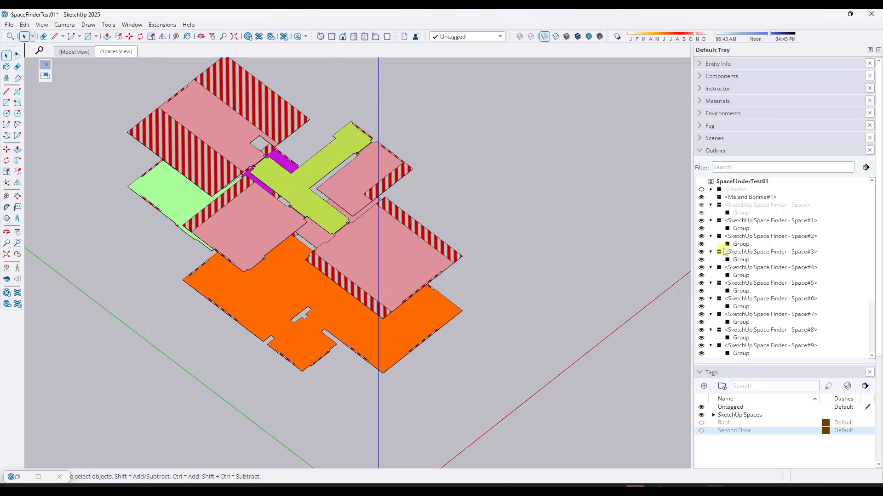
- Show the House again and return to the textured Model view scene
{"action": "left_click", "coordinate": [701, 189]}
{"action": "left_click", "coordinate": [78, 51]}
{"action": "scroll", "coordinate": [331, 317], "scroll_direction": "up", "scroll_amount": 3}
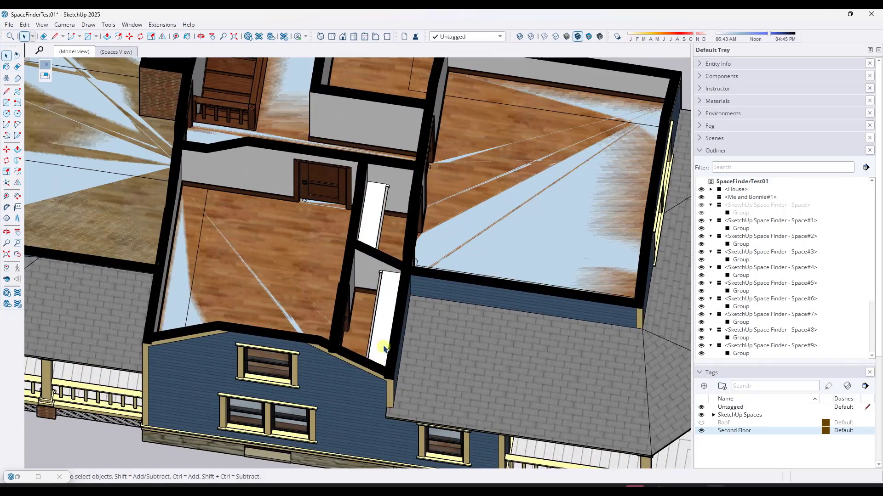
{"action": "middle_click_drag", "start_coordinate": [436, 343], "coordinate": [409, 313], "text": "shift"}
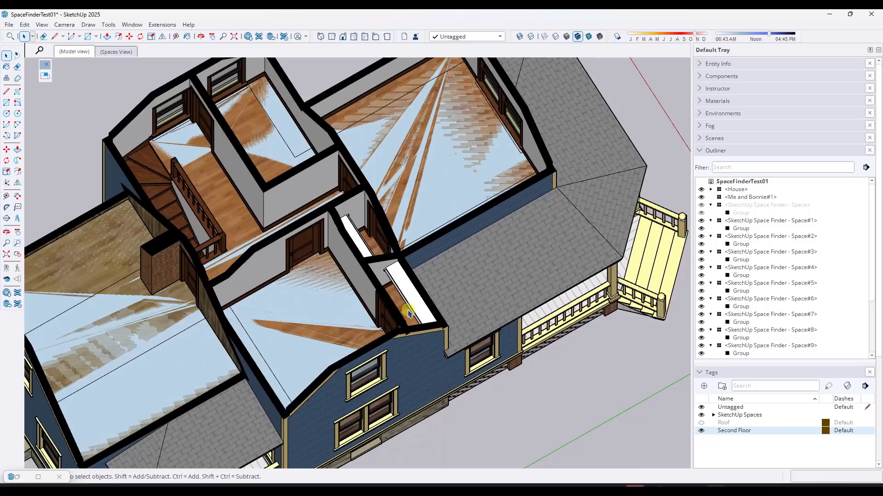
- Select the SketchUp Spaces tag and orbit around the whole house
{"action": "left_click", "coordinate": [701, 415]}
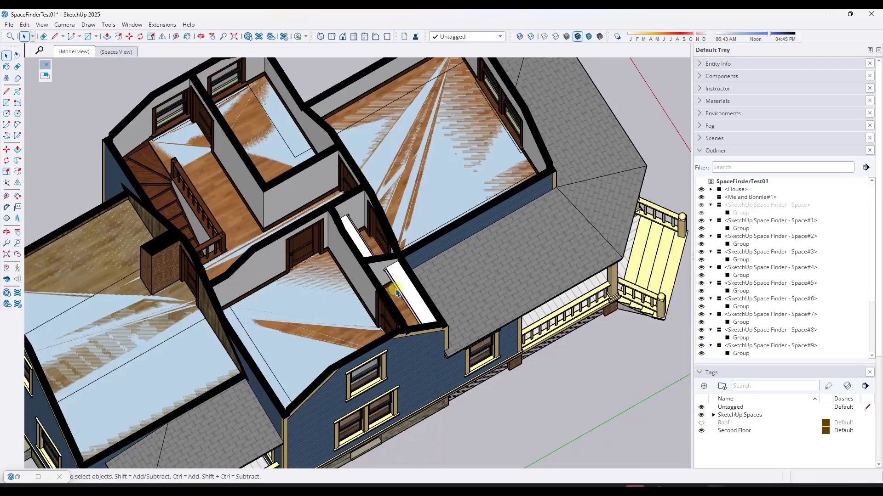
{"action": "middle_click_drag", "start_coordinate": [396, 292], "coordinate": [329, 283]}
{"action": "scroll", "coordinate": [343, 230], "scroll_direction": "up", "scroll_amount": 4}
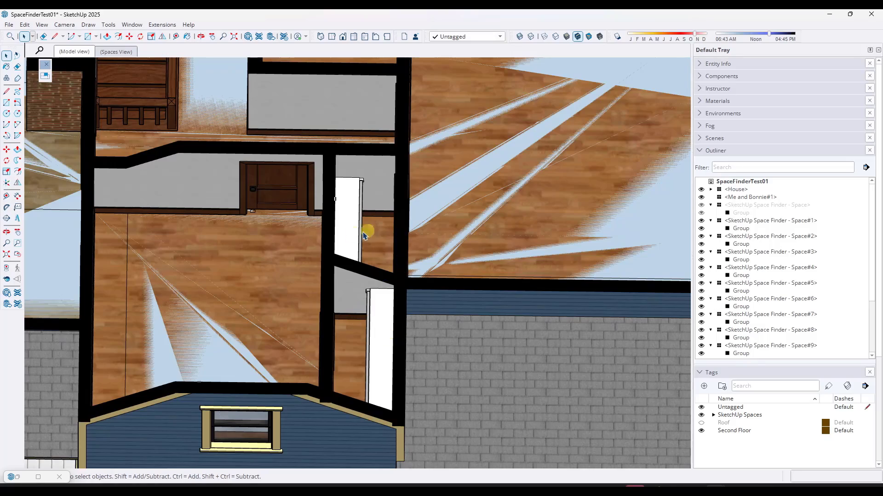
{"action": "middle_click_drag", "start_coordinate": [353, 236], "coordinate": [395, 221]}
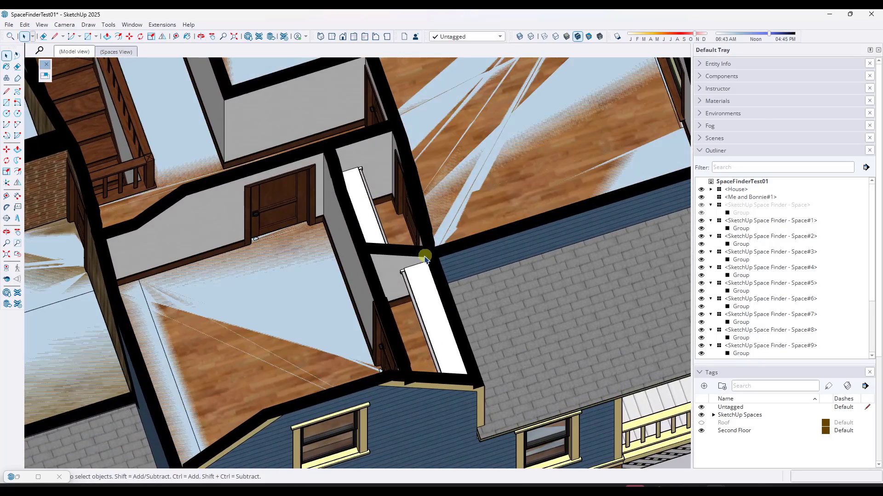
{"action": "scroll", "coordinate": [419, 258], "scroll_direction": "down", "scroll_amount": 10}
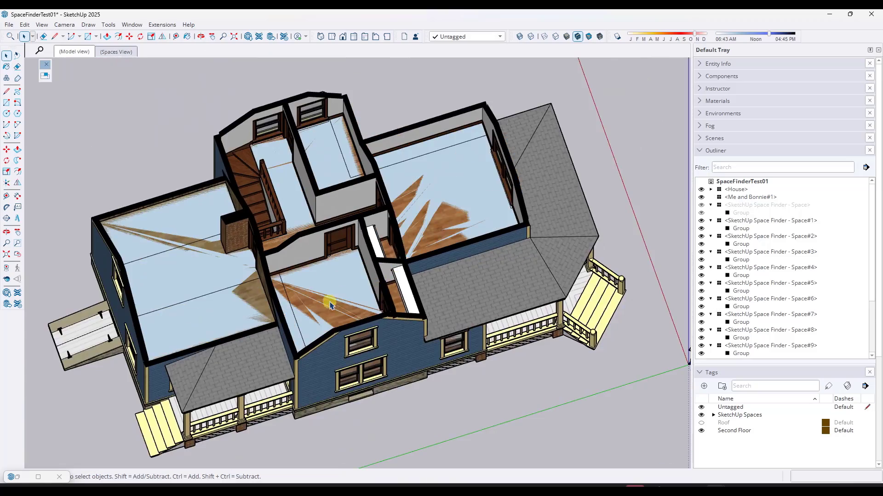
{"action": "middle_click_drag", "start_coordinate": [400, 276], "coordinate": [377, 254]}
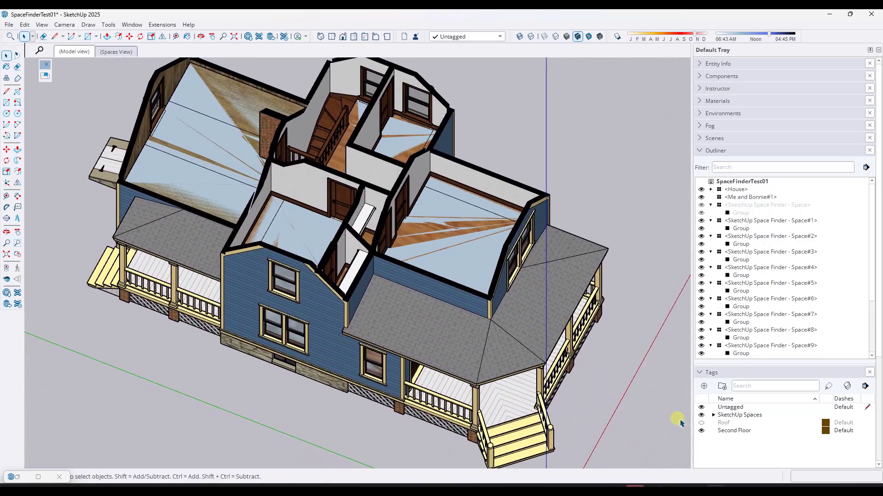
- Hide the Second Floor and SketchUp Spaces tags
{"action": "left_click", "coordinate": [700, 431]}
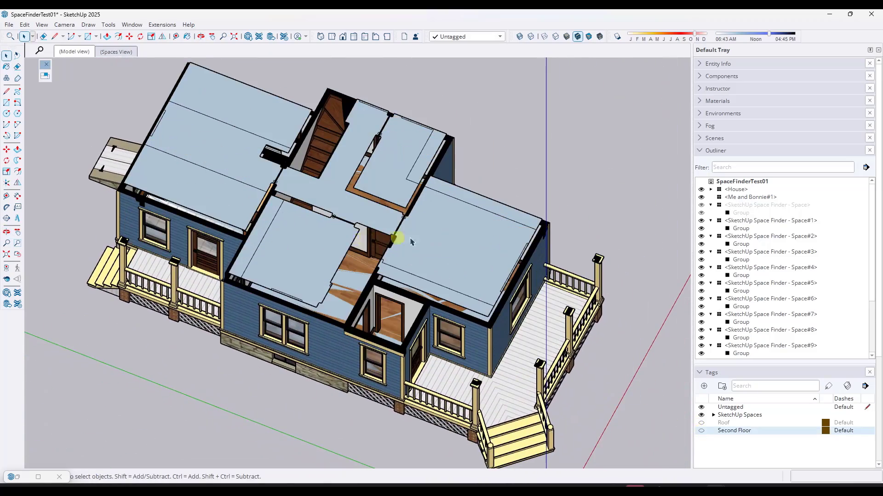
{"action": "left_click", "coordinate": [700, 415]}
{"action": "mouse_move", "coordinate": [354, 258]}
{"action": "middle_mouse_down"}
{"action": "mouse_move", "coordinate": [344, 266]}
{"action": "mouse_move", "coordinate": [399, 333]}
{"action": "middle_mouse_up"}
{"action": "scroll", "coordinate": [354, 285], "scroll_direction": "up", "scroll_amount": 4}
{"action": "middle_click_drag", "start_coordinate": [375, 262], "coordinate": [394, 283], "text": "shift"}
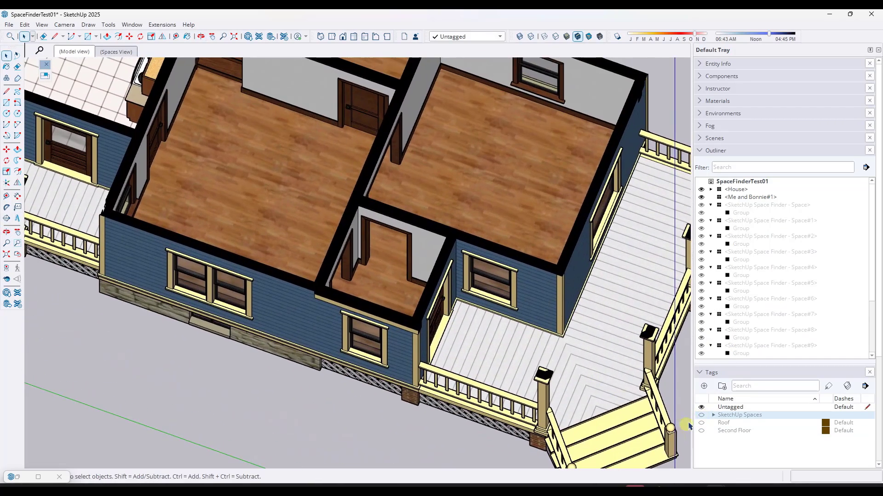
- Show SketchUp Spaces with only Floor 1 visible, hiding the Floor 2 and Floor 3 tags
{"action": "left_click", "coordinate": [701, 415]}
{"action": "left_click", "coordinate": [713, 416]}
{"action": "left_click", "coordinate": [701, 431]}
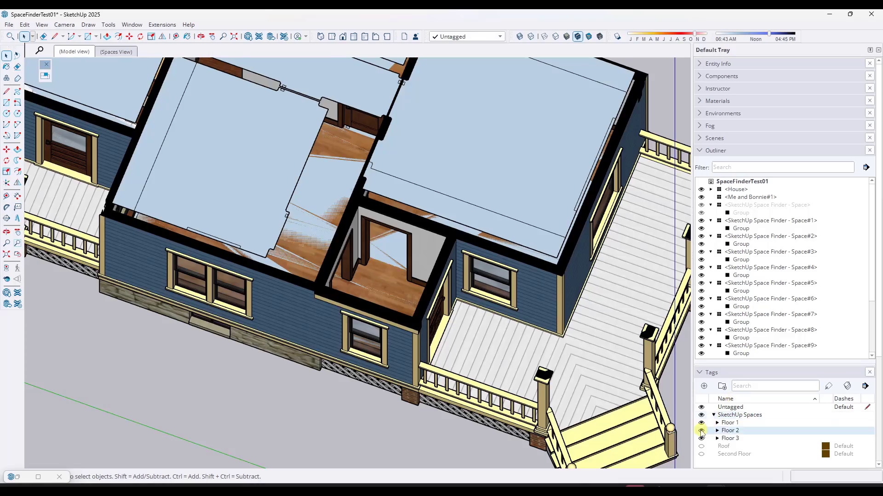
{"action": "left_click", "coordinate": [701, 439]}
{"action": "middle_click_drag", "start_coordinate": [216, 267], "coordinate": [350, 224]}
{"action": "scroll", "coordinate": [350, 224], "scroll_direction": "down", "scroll_amount": 3}
{"action": "scroll", "coordinate": [198, 193], "scroll_direction": "up", "scroll_amount": 2}
{"action": "middle_click_drag", "start_coordinate": [179, 202], "coordinate": [239, 274], "text": "shift"}
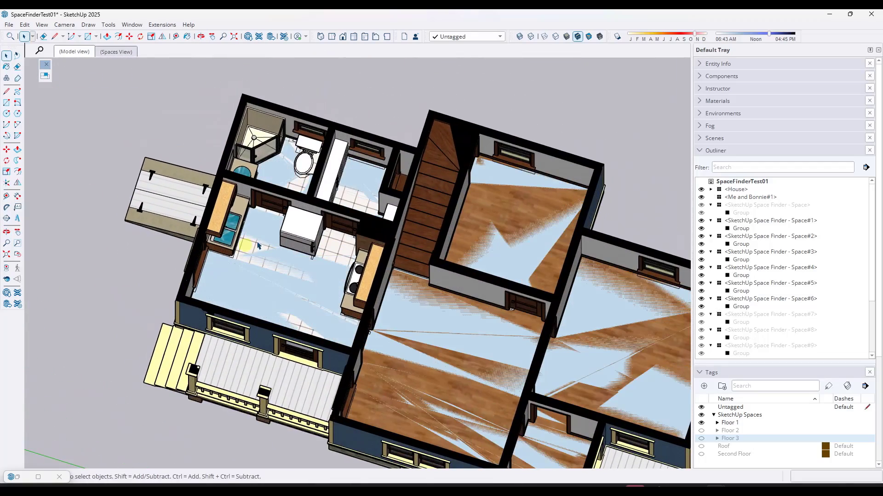
- Switch to the Spaces View scene and orbit around the kitchen and bathroom spaces
{"action": "left_click", "coordinate": [121, 52]}
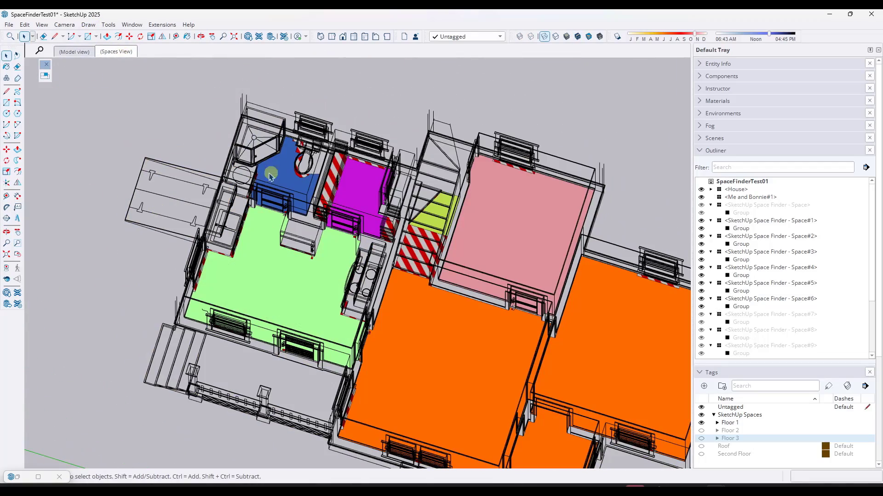
{"action": "middle_click_drag", "start_coordinate": [275, 226], "coordinate": [116, 147]}
{"action": "scroll", "coordinate": [230, 207], "scroll_direction": "up", "scroll_amount": 10}
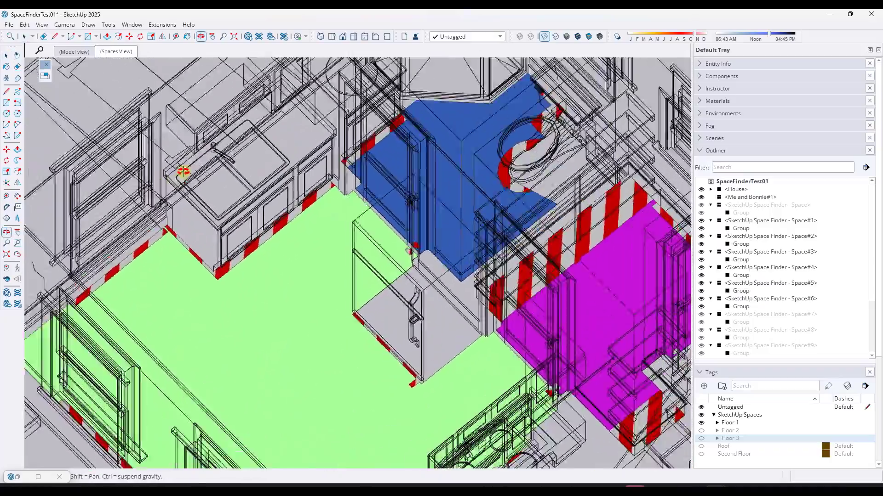
{"action": "middle_click_drag", "start_coordinate": [183, 171], "coordinate": [220, 176]}
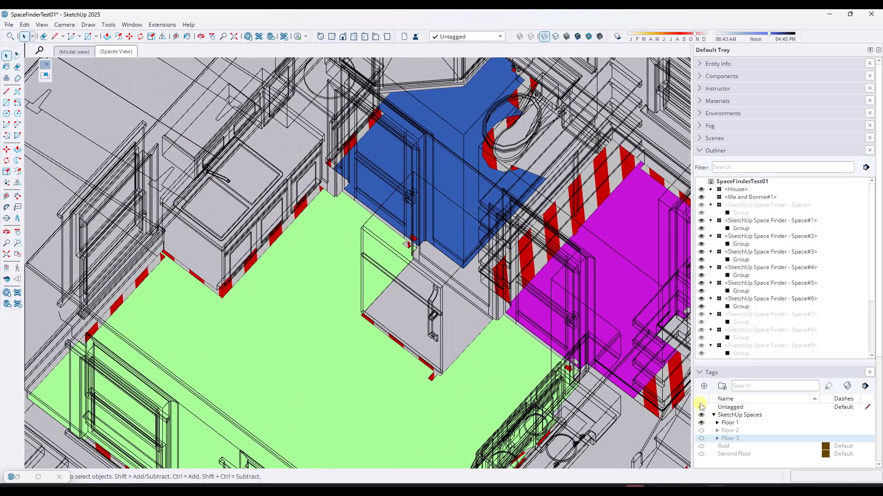
- Toggle the House off and on in the Outliner and inspect the space slabs from oblique angles
{"action": "left_click", "coordinate": [701, 190]}
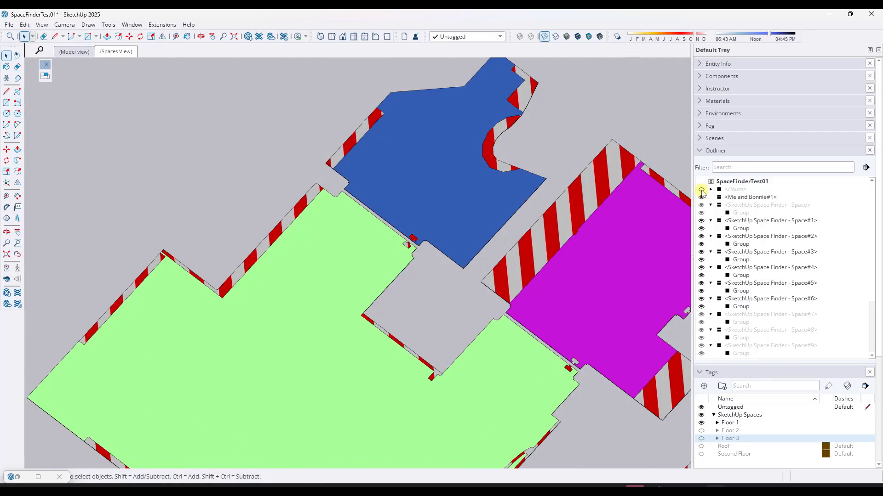
{"action": "left_click", "coordinate": [701, 190]}
{"action": "middle_click_drag", "start_coordinate": [278, 308], "coordinate": [278, 210]}
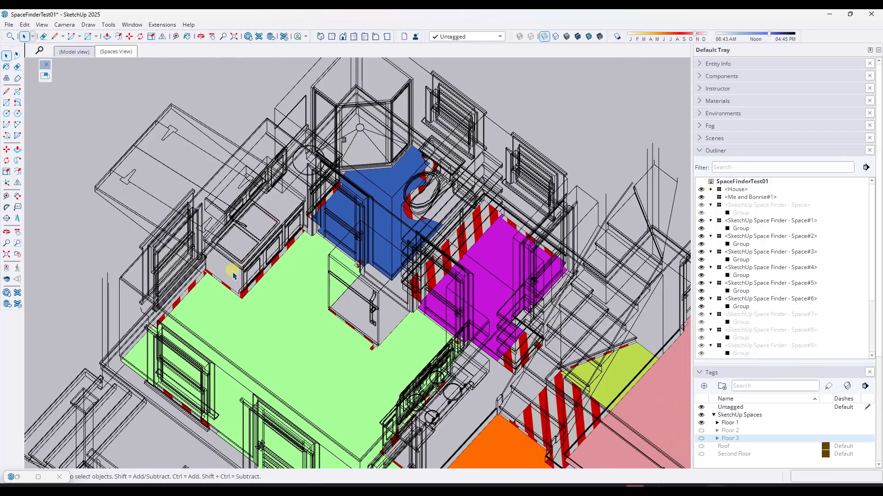
{"action": "middle_click_drag", "start_coordinate": [321, 232], "coordinate": [332, 339], "text": "shift"}
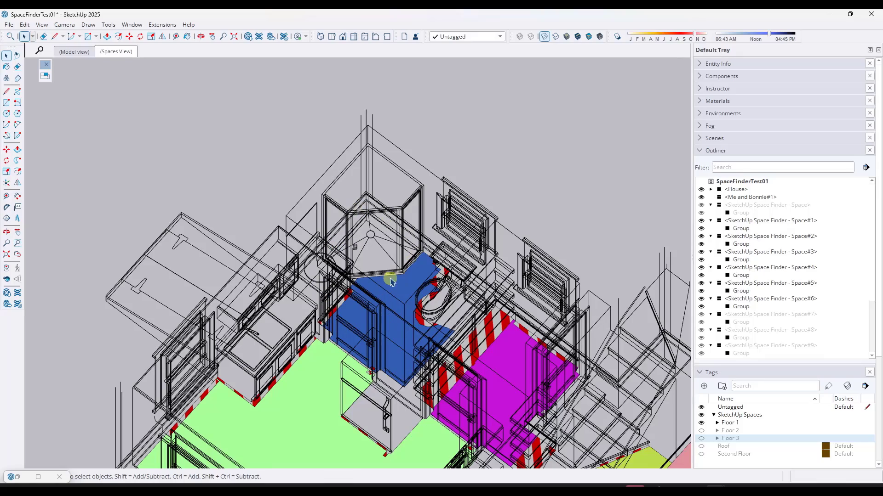
{"action": "scroll", "coordinate": [421, 300], "scroll_direction": "down", "scroll_amount": 3}
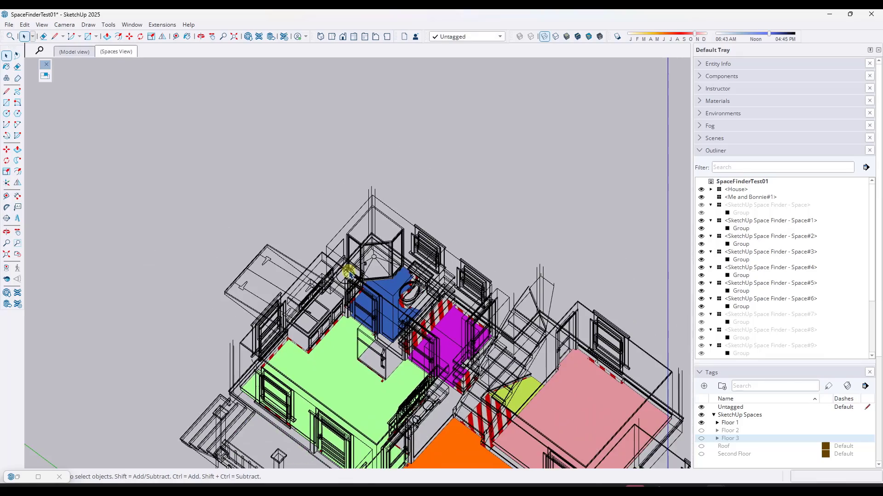
{"action": "middle_click_drag", "start_coordinate": [345, 272], "coordinate": [322, 249]}
{"action": "scroll", "coordinate": [322, 248], "scroll_direction": "up", "scroll_amount": 5}
{"action": "scroll", "coordinate": [322, 248], "scroll_direction": "up", "scroll_amount": 1}
{"action": "scroll", "coordinate": [328, 237], "scroll_direction": "up", "scroll_amount": 2}
{"action": "scroll", "coordinate": [330, 235], "scroll_direction": "down", "scroll_amount": 3}
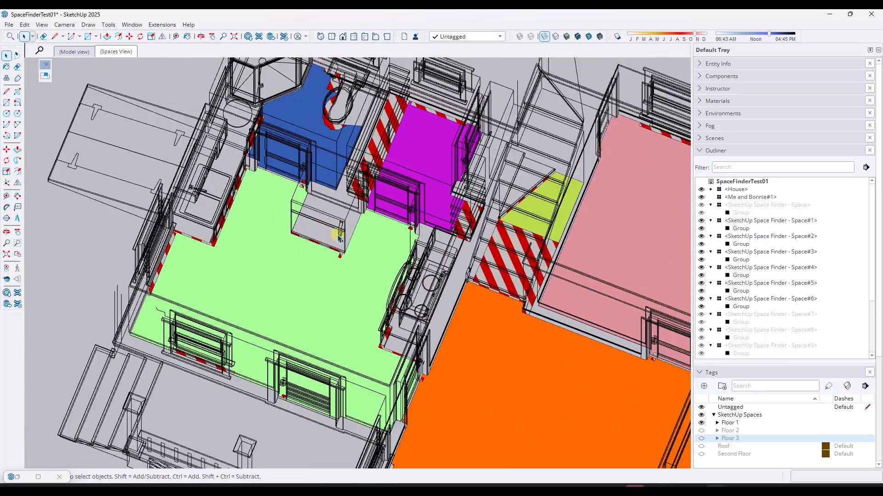
- Reopen Space Finder on the Floor 1 plan and orbit the house to view its spaces
{"action": "left_click", "coordinate": [45, 77]}
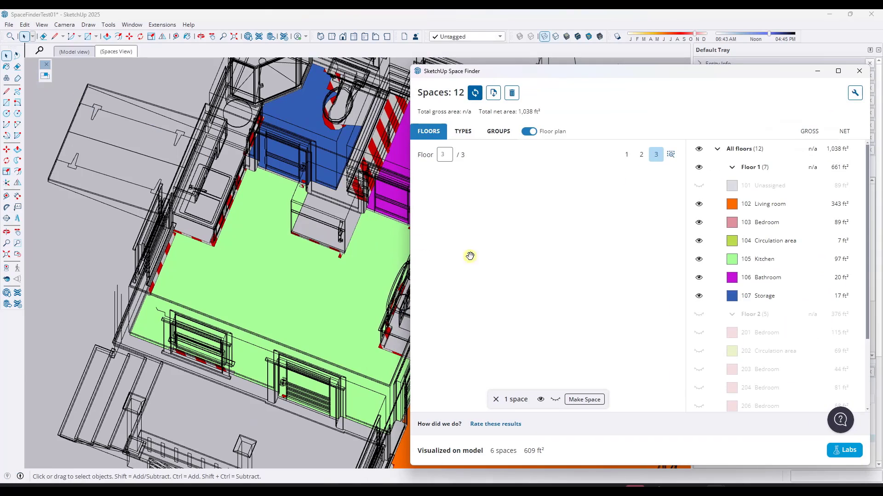
{"action": "left_click", "coordinate": [626, 154]}
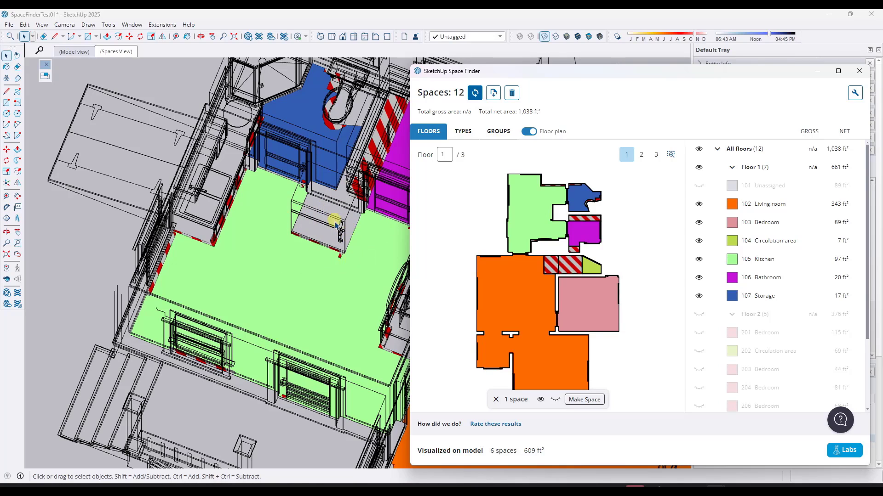
{"action": "middle_click_drag", "start_coordinate": [314, 264], "coordinate": [223, 214]}
{"action": "scroll", "coordinate": [218, 232], "scroll_direction": "up", "scroll_amount": 2}
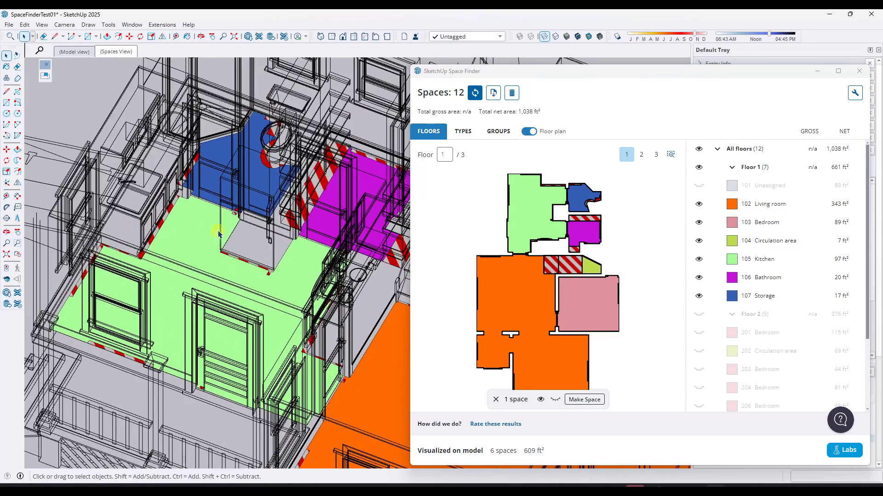
{"action": "scroll", "coordinate": [258, 239], "scroll_direction": "down", "scroll_amount": 4}
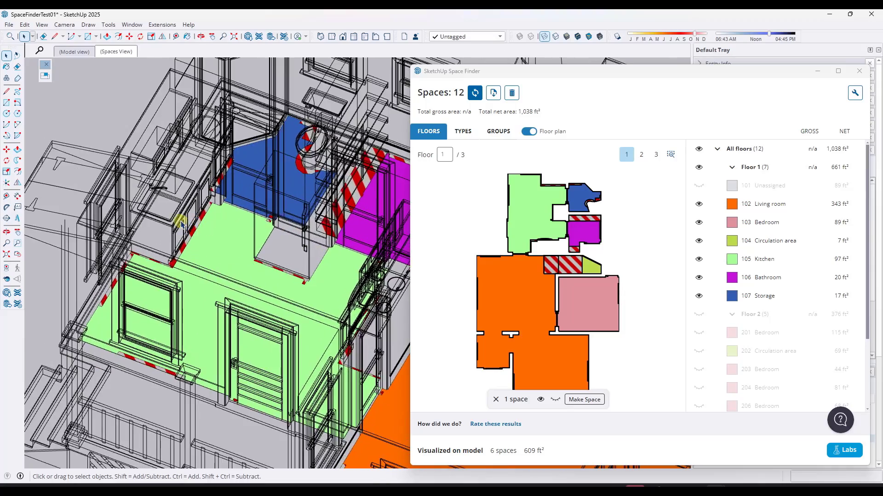
{"action": "scroll", "coordinate": [261, 240], "scroll_direction": "down", "scroll_amount": 3}
{"action": "middle_click_drag", "start_coordinate": [266, 258], "coordinate": [347, 204]}
{"action": "scroll", "coordinate": [290, 242], "scroll_direction": "up", "scroll_amount": 5}
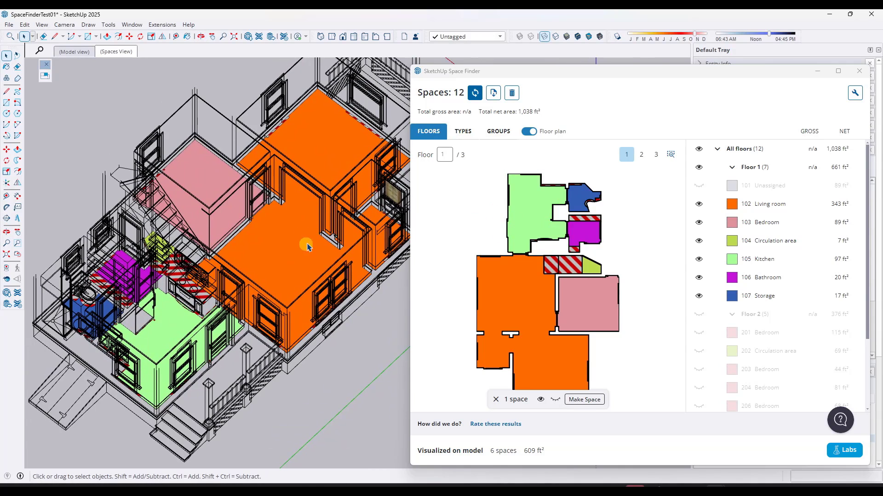
{"action": "scroll", "coordinate": [310, 239], "scroll_direction": "down", "scroll_amount": 5}
{"action": "middle_click_drag", "start_coordinate": [294, 237], "coordinate": [70, 222]}
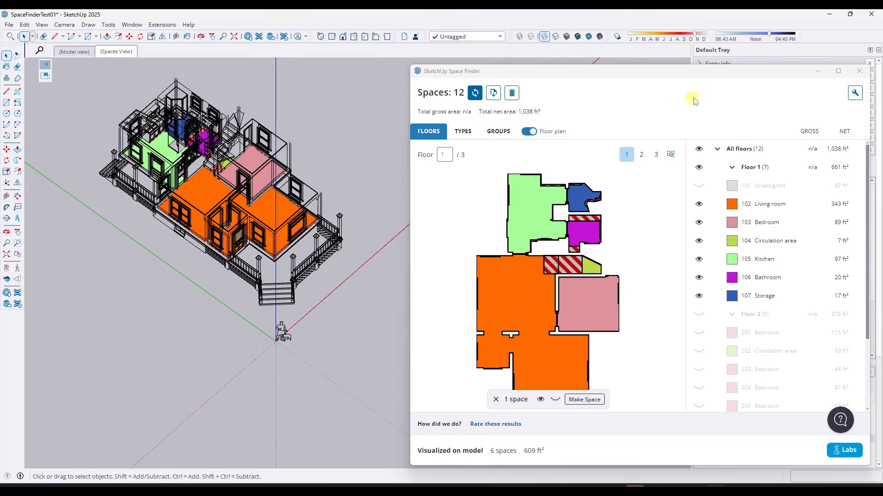
- Minimize Space Finder and enter the House group from a more top-down view of the kitchen
{"action": "left_click", "coordinate": [818, 73]}
{"action": "scroll", "coordinate": [179, 139], "scroll_direction": "up", "scroll_amount": 4}
{"action": "left_click", "coordinate": [180, 140]}
{"action": "scroll", "coordinate": [181, 139], "scroll_direction": "up", "scroll_amount": 2}
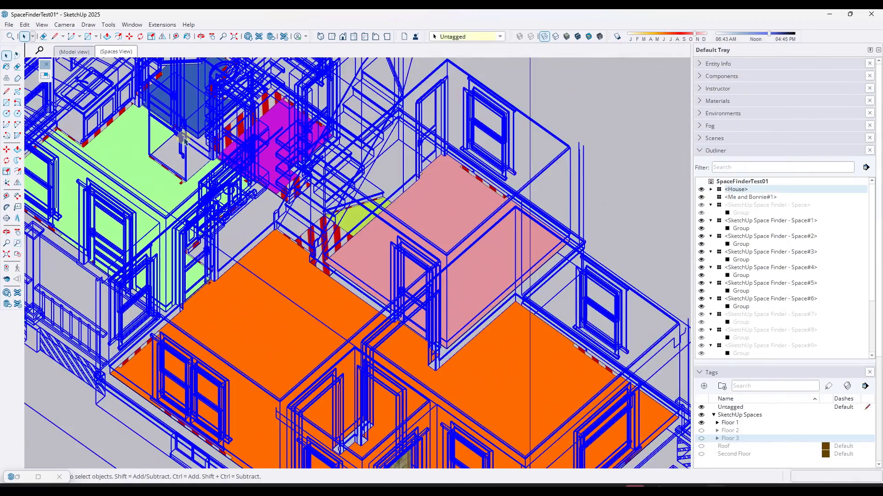
{"action": "double_click", "coordinate": [184, 140]}
{"action": "scroll", "coordinate": [209, 159], "scroll_direction": "up", "scroll_amount": 3}
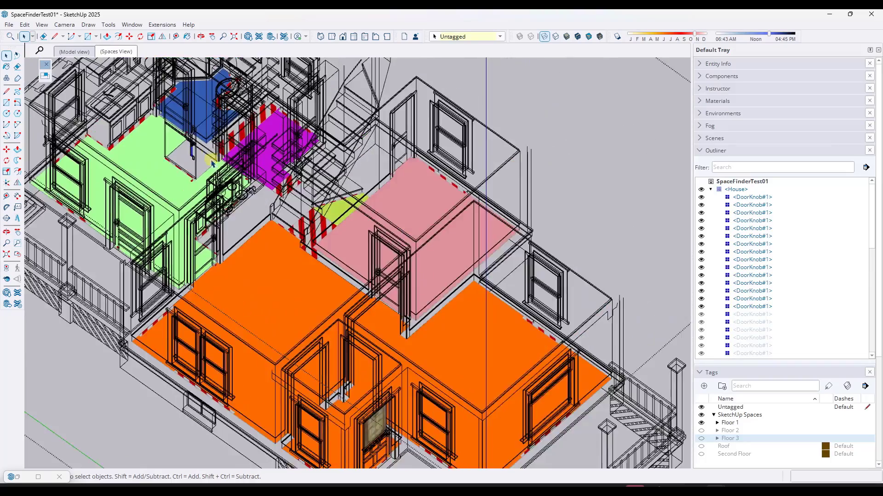
{"action": "scroll", "coordinate": [210, 160], "scroll_direction": "down", "scroll_amount": 3}
{"action": "middle_click_drag", "start_coordinate": [203, 158], "coordinate": [197, 184]}
{"action": "scroll", "coordinate": [201, 134], "scroll_direction": "up", "scroll_amount": 3}
{"action": "scroll", "coordinate": [394, 156], "scroll_direction": "down", "scroll_amount": 6}
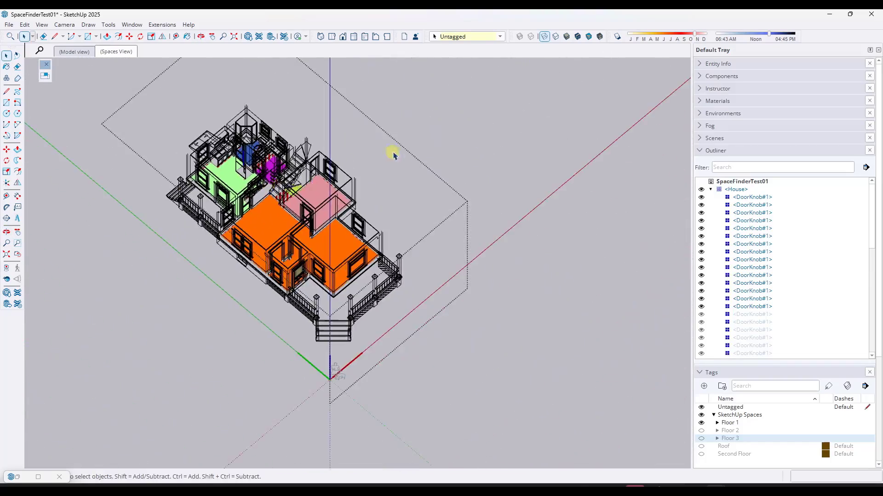
{"action": "scroll", "coordinate": [291, 169], "scroll_direction": "up", "scroll_amount": 4}
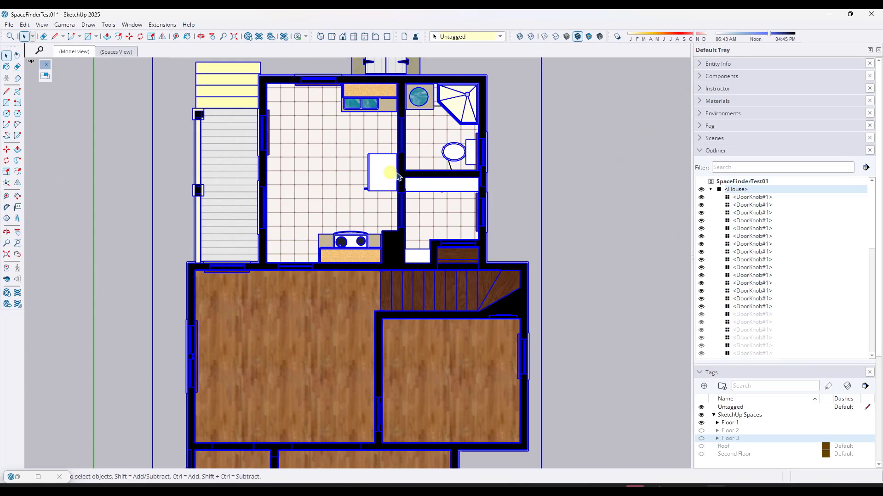
{"action": "scroll", "coordinate": [402, 173], "scroll_direction": "up", "scroll_amount": 2}
{"action": "double_click", "coordinate": [371, 166]}
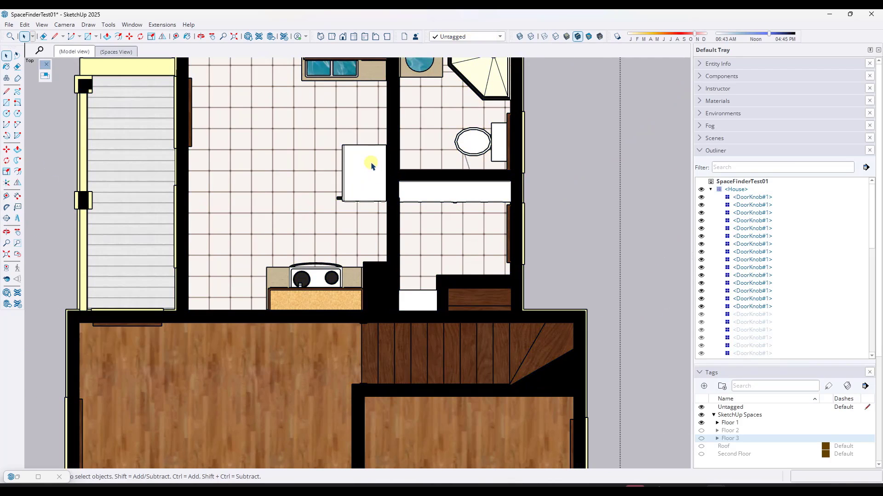
{"action": "scroll", "coordinate": [370, 162], "scroll_direction": "up", "scroll_amount": 2}
- Make the door beside the fridge its own group and hide it
{"action": "left_click_drag", "start_coordinate": [299, 107], "coordinate": [406, 233]}
{"action": "left_click", "coordinate": [406, 236]}
{"action": "scroll", "coordinate": [388, 182], "scroll_direction": "up", "scroll_amount": 1}
{"action": "right_click", "coordinate": [339, 175]}
{"action": "left_click", "coordinate": [441, 121]}
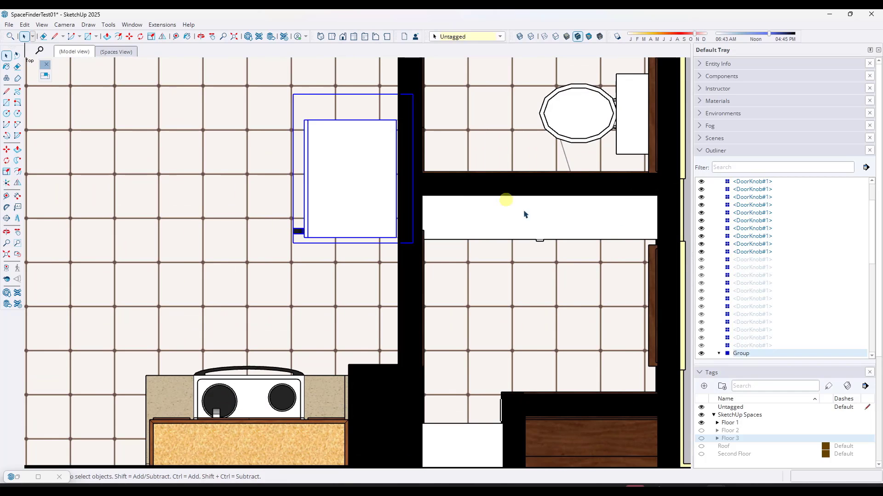
{"action": "left_click", "coordinate": [701, 353]}
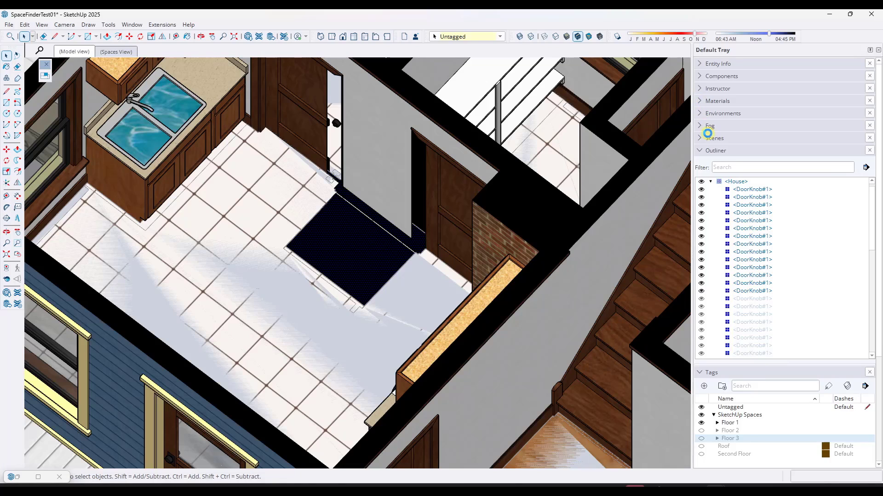
- Paint the dark kitchen rug with the white Solid Color material
{"action": "left_click", "coordinate": [717, 100]}
{"action": "left_click", "coordinate": [714, 252]}
{"action": "left_click", "coordinate": [365, 257]}
{"action": "key", "text": "space"}
- Select the whole house and orbit out to an angled overview of it
{"action": "scroll", "coordinate": [734, 353], "scroll_direction": "up", "scroll_amount": 1}
{"action": "left_click", "coordinate": [697, 318]}
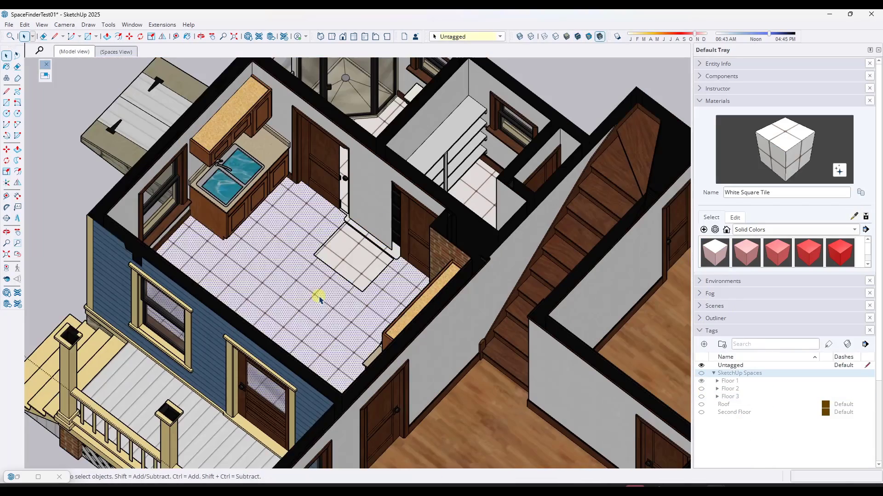
{"action": "key", "text": "Escape"}
{"action": "left_click", "coordinate": [265, 195]}
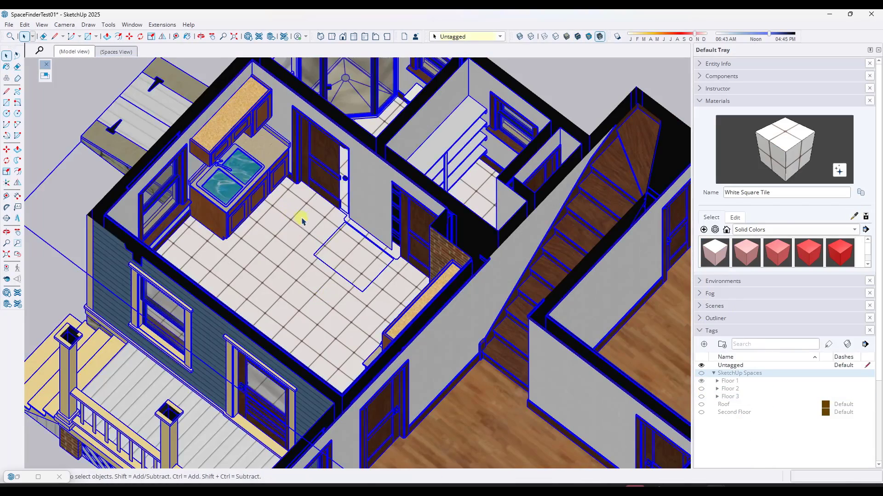
{"action": "middle_click_drag", "start_coordinate": [302, 220], "coordinate": [142, 233]}
{"action": "scroll", "coordinate": [340, 181], "scroll_direction": "down", "scroll_amount": 3}
{"action": "middle_click_drag", "start_coordinate": [271, 206], "coordinate": [343, 201]}
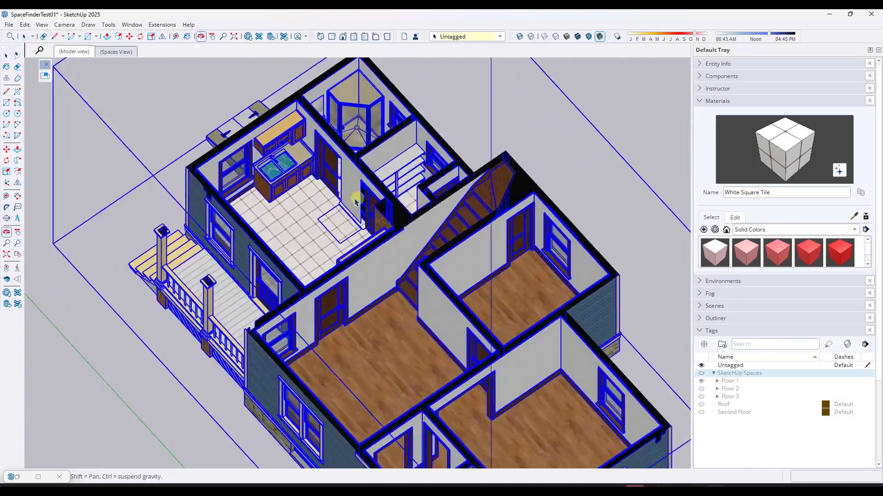
{"action": "scroll", "coordinate": [341, 201], "scroll_direction": "down", "scroll_amount": 3}
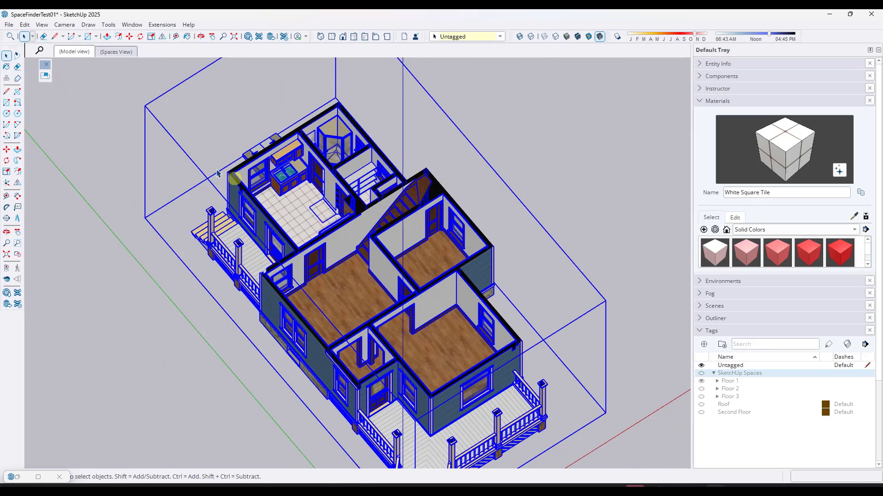
- Restore Space Finder and refresh detection, which finds 4 spaces (138 ft² net)
{"action": "left_click", "coordinate": [45, 75]}
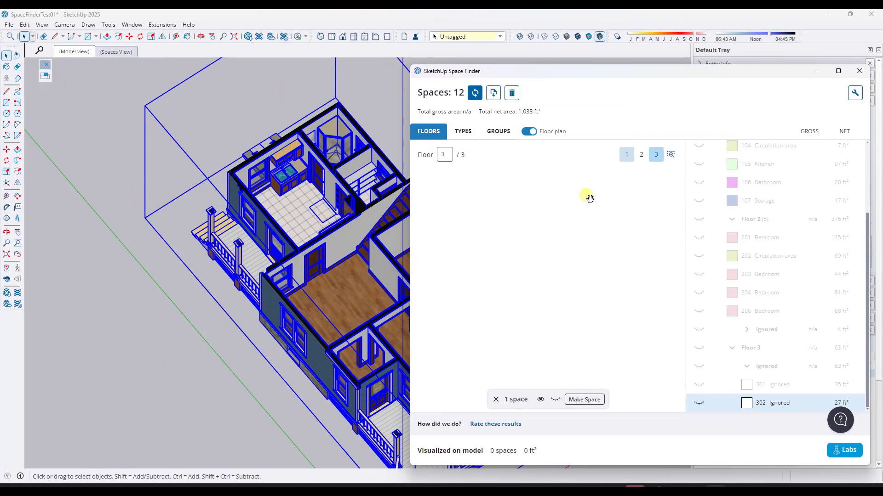
{"action": "scroll", "coordinate": [322, 210], "scroll_direction": "up", "scroll_amount": 5}
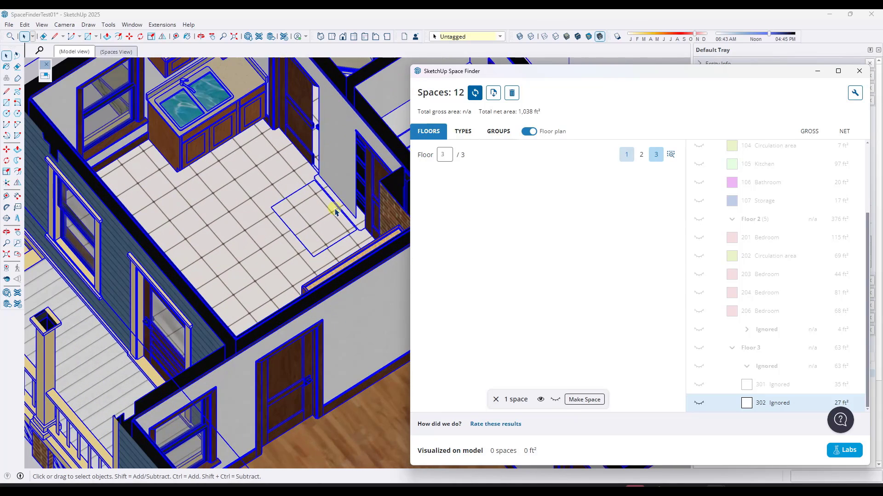
{"action": "left_click", "coordinate": [474, 93]}
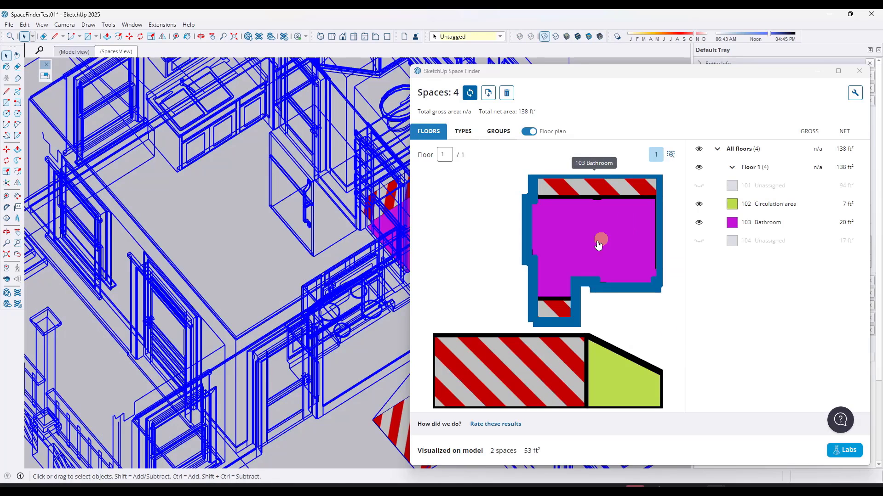
{"action": "scroll", "coordinate": [217, 233], "scroll_direction": "down", "scroll_amount": 5}
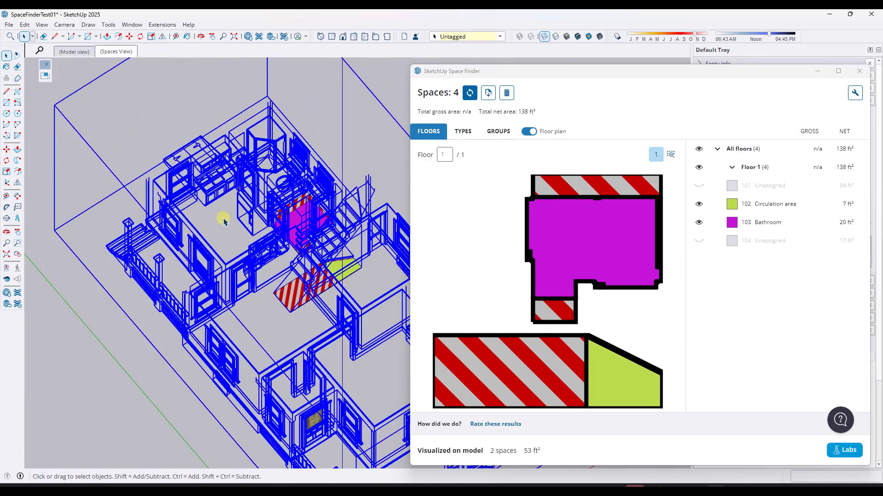
{"action": "middle_click_drag", "start_coordinate": [285, 218], "coordinate": [244, 190], "text": "shift"}
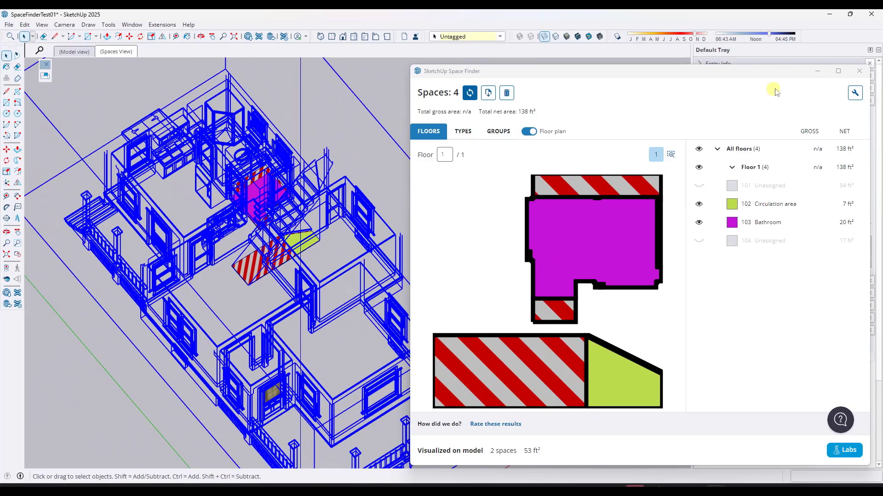
- Minimize Space Finder and make the Roof and Second Floor tags visible again
{"action": "left_click", "coordinate": [817, 71]}
{"action": "left_click", "coordinate": [701, 382]}
{"action": "left_click", "coordinate": [701, 389]}
{"action": "scroll", "coordinate": [561, 279], "scroll_direction": "down", "scroll_amount": 3}
{"action": "middle_click_drag", "start_coordinate": [508, 282], "coordinate": [449, 252]}
{"action": "scroll", "coordinate": [404, 218], "scroll_direction": "up", "scroll_amount": 2}
{"action": "middle_click_drag", "start_coordinate": [443, 201], "coordinate": [416, 190]}
{"action": "left_click", "coordinate": [543, 152]}
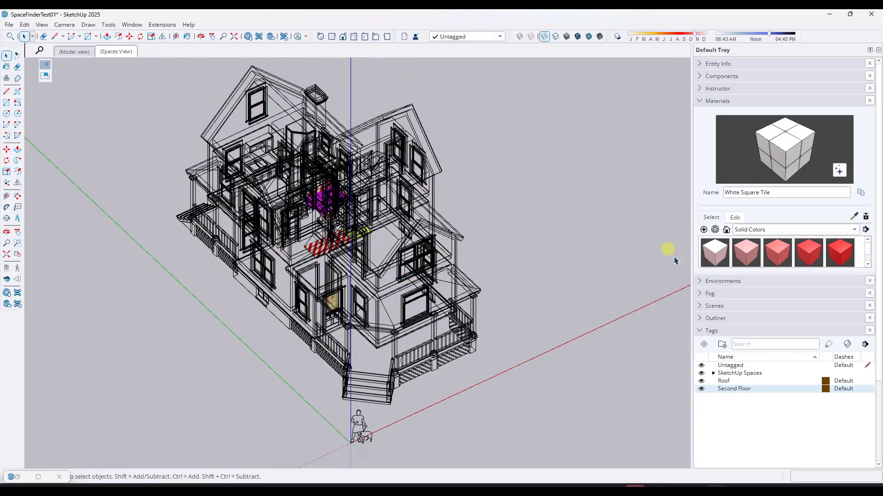
- Refresh to 14 spaces, show spaces 101–103 and 105–107, and hide Floor 2's spaces
{"action": "left_click", "coordinate": [46, 76]}
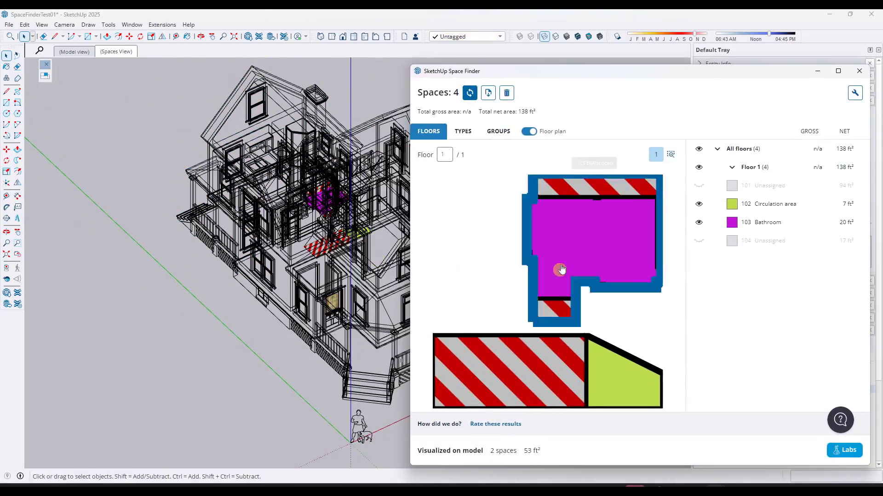
{"action": "left_click", "coordinate": [472, 97]}
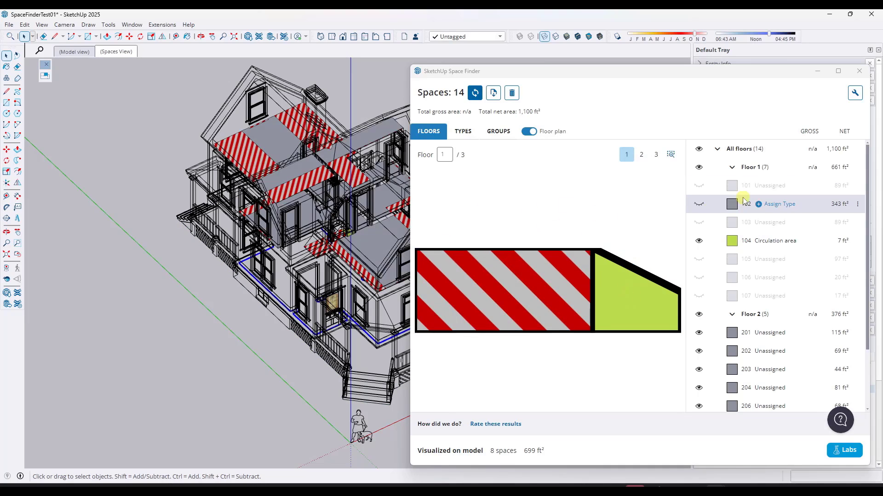
{"action": "left_click", "coordinate": [699, 186]}
{"action": "left_click", "coordinate": [699, 204]}
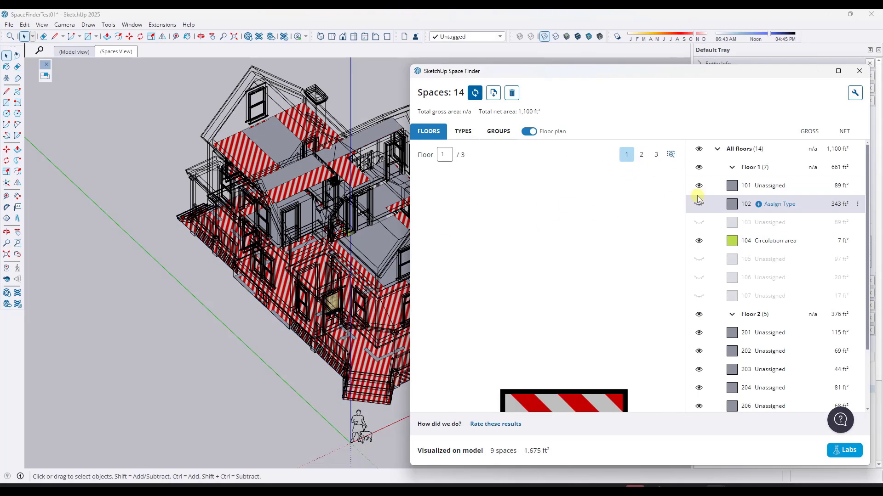
{"action": "left_click", "coordinate": [698, 223]}
{"action": "left_click", "coordinate": [699, 259]}
{"action": "left_click", "coordinate": [699, 277]}
{"action": "left_click", "coordinate": [699, 295]}
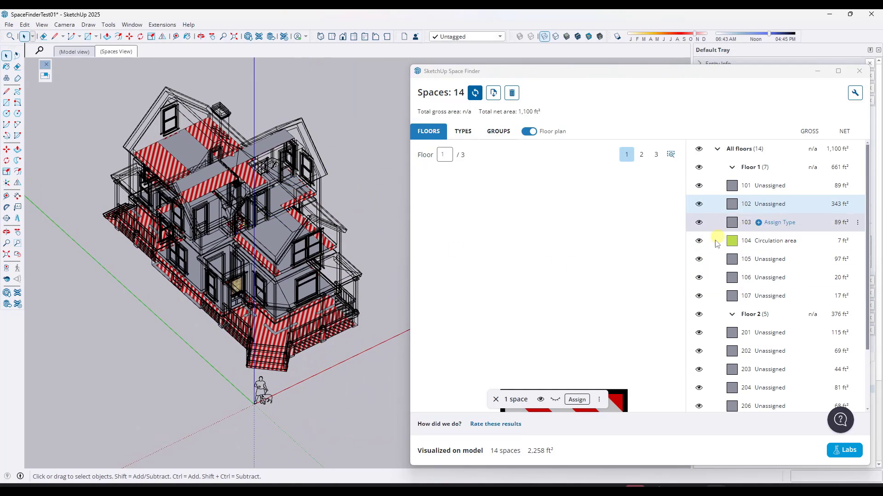
{"action": "left_click", "coordinate": [698, 314]}
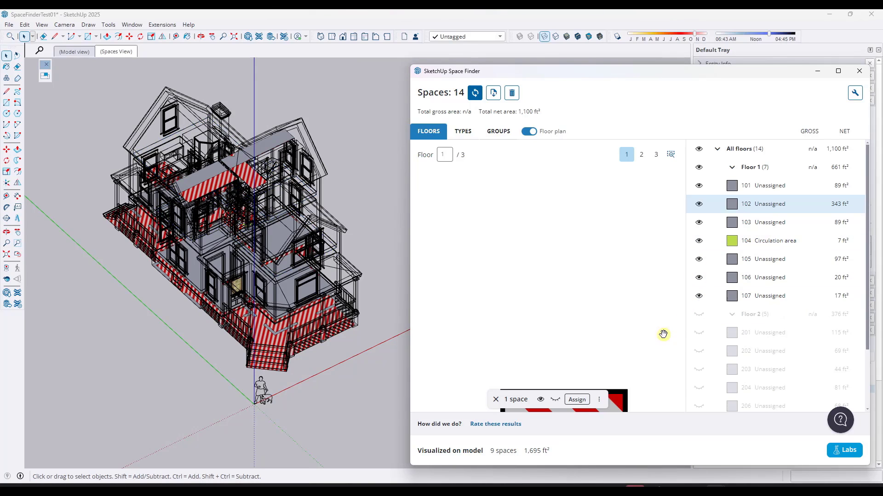
- Move the Space Finder window aside and hide the Roof tag
{"action": "left_click_drag", "start_coordinate": [758, 79], "coordinate": [501, 80]}
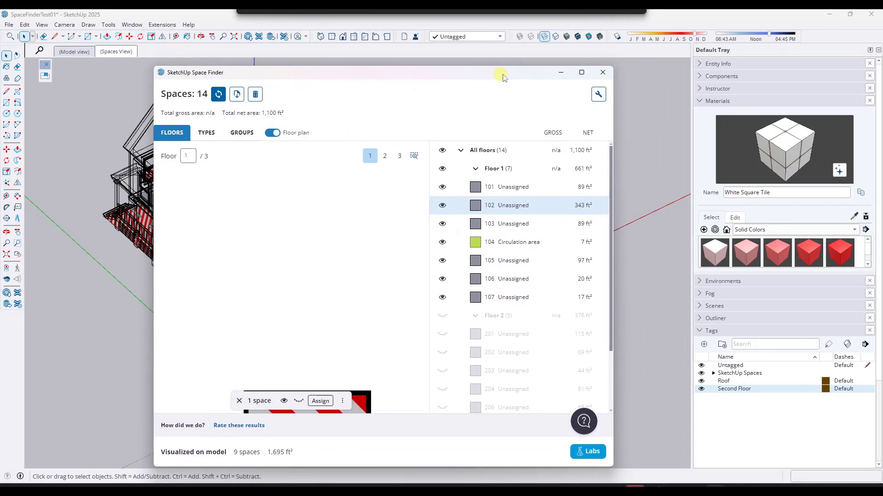
{"action": "left_click", "coordinate": [700, 380]}
{"action": "left_click_drag", "start_coordinate": [311, 81], "coordinate": [508, 83]}
- Orbit and zoom down onto the Floor 1 space slabs to inspect them
{"action": "scroll", "coordinate": [208, 174], "scroll_direction": "up", "scroll_amount": 3}
{"action": "middle_click_drag", "start_coordinate": [209, 177], "coordinate": [179, 223]}
{"action": "scroll", "coordinate": [187, 171], "scroll_direction": "up", "scroll_amount": 4}
{"action": "middle_click_drag", "start_coordinate": [187, 171], "coordinate": [354, 267], "text": "shift"}
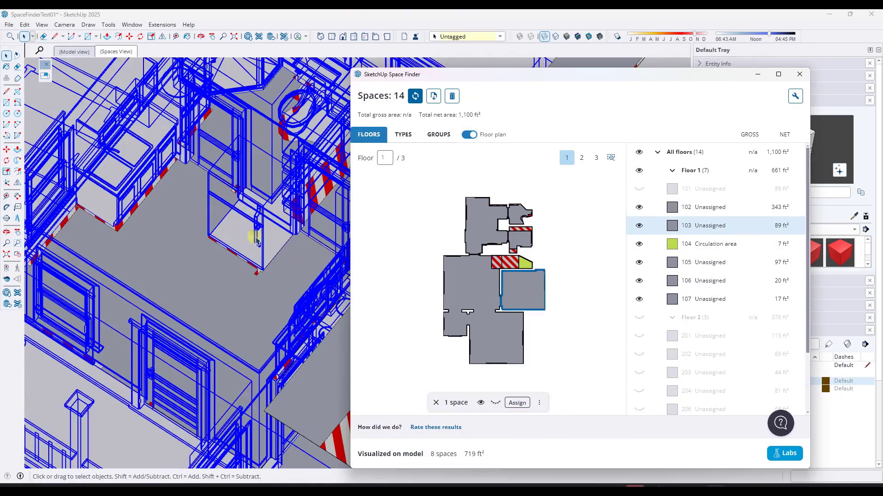
{"action": "scroll", "coordinate": [259, 237], "scroll_direction": "up", "scroll_amount": 5}
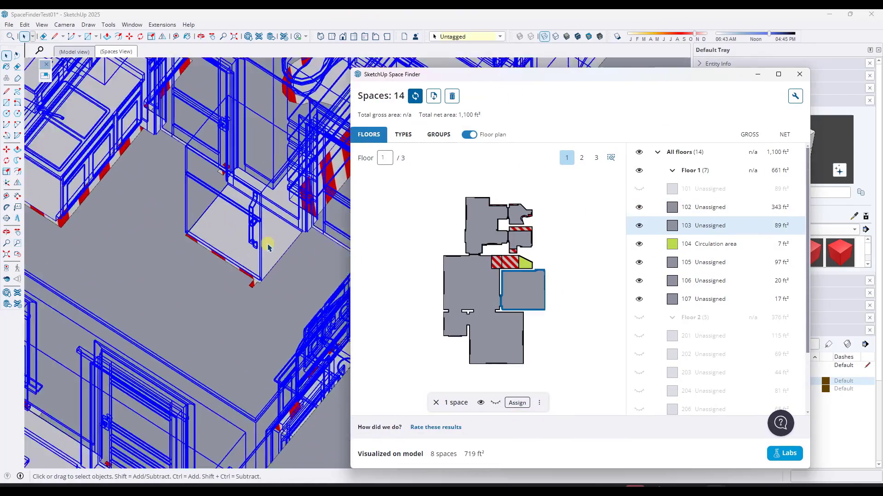
{"action": "scroll", "coordinate": [267, 239], "scroll_direction": "down", "scroll_amount": 3}
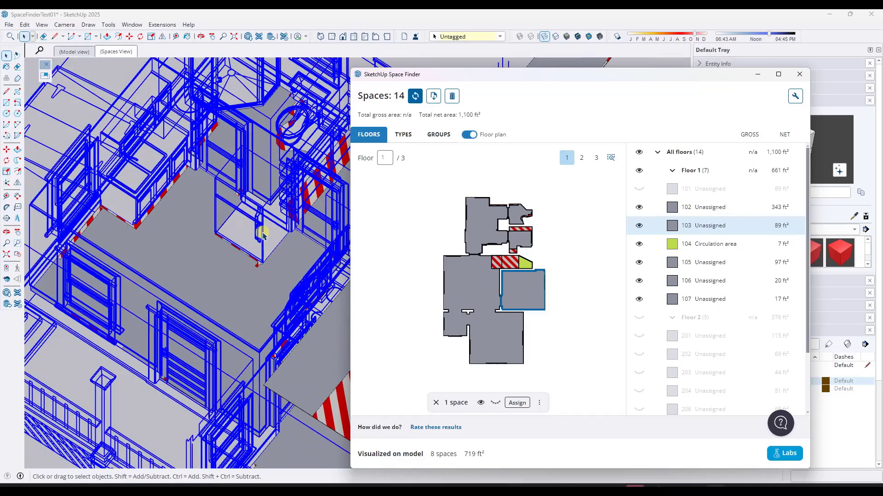
{"action": "scroll", "coordinate": [260, 233], "scroll_direction": "down", "scroll_amount": 4}
{"action": "scroll", "coordinate": [256, 233], "scroll_direction": "up", "scroll_amount": 6}
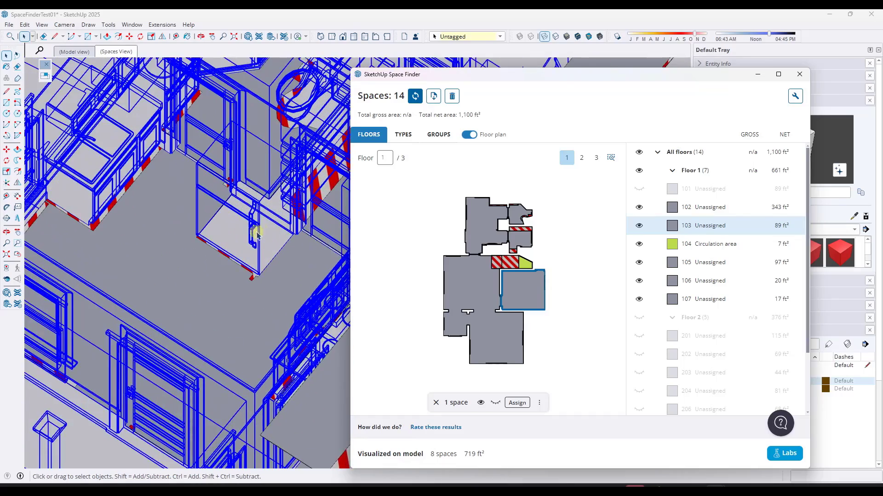
{"action": "scroll", "coordinate": [250, 234], "scroll_direction": "up", "scroll_amount": 1}
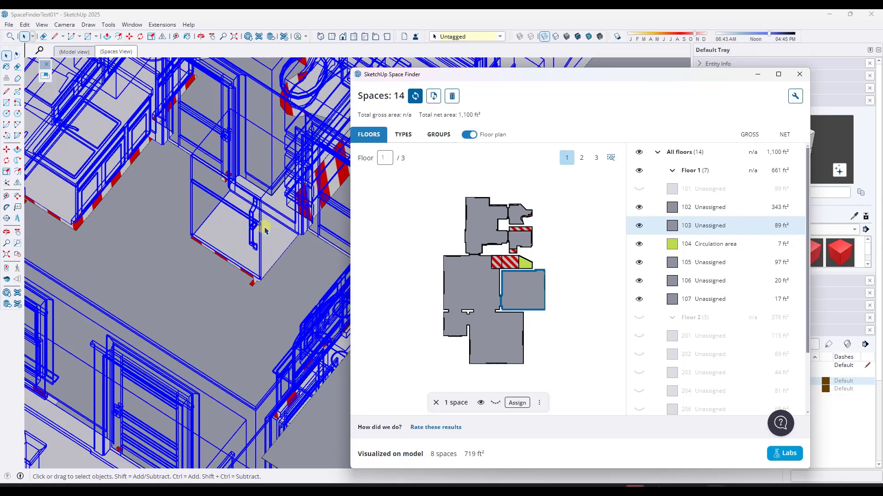
{"action": "scroll", "coordinate": [267, 229], "scroll_direction": "up", "scroll_amount": 3}
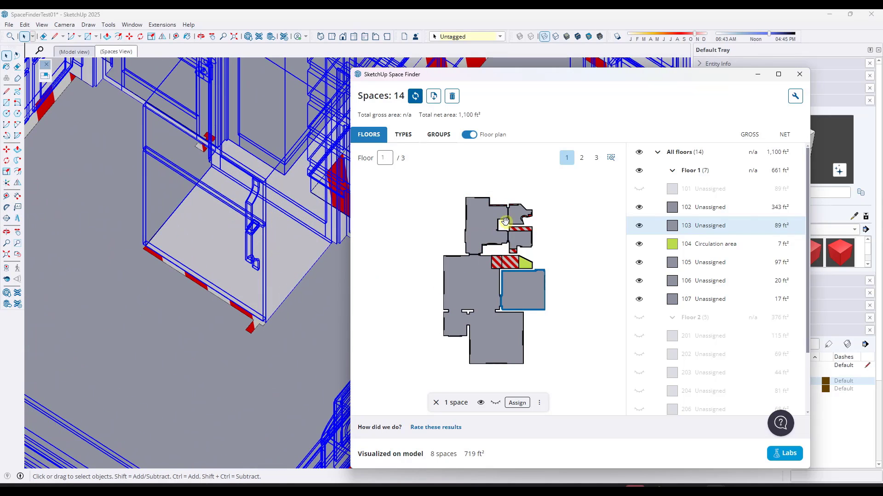
{"action": "scroll", "coordinate": [165, 277], "scroll_direction": "down", "scroll_amount": 5}
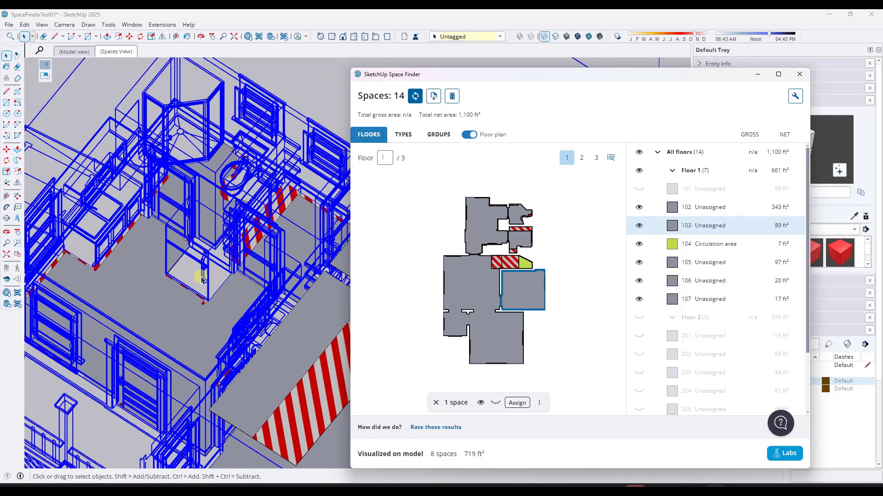
{"action": "middle_click_drag", "start_coordinate": [207, 307], "coordinate": [247, 296]}
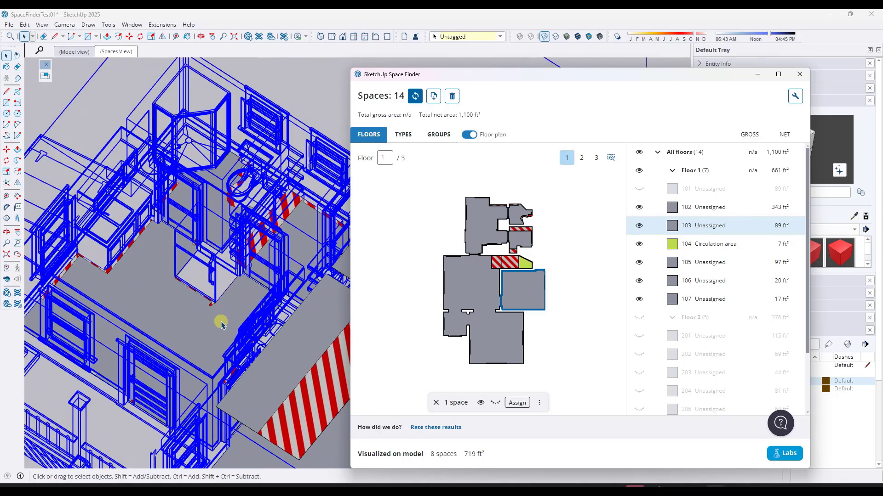
- Hide the house model via the Outliner and select the Space#4 floor slab
{"action": "left_click", "coordinate": [756, 74]}
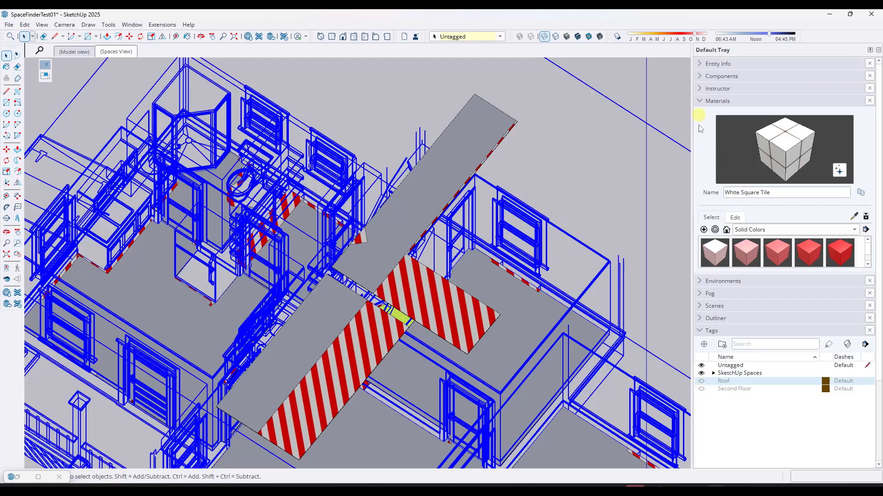
{"action": "left_click", "coordinate": [700, 320]}
{"action": "left_click", "coordinate": [700, 350]}
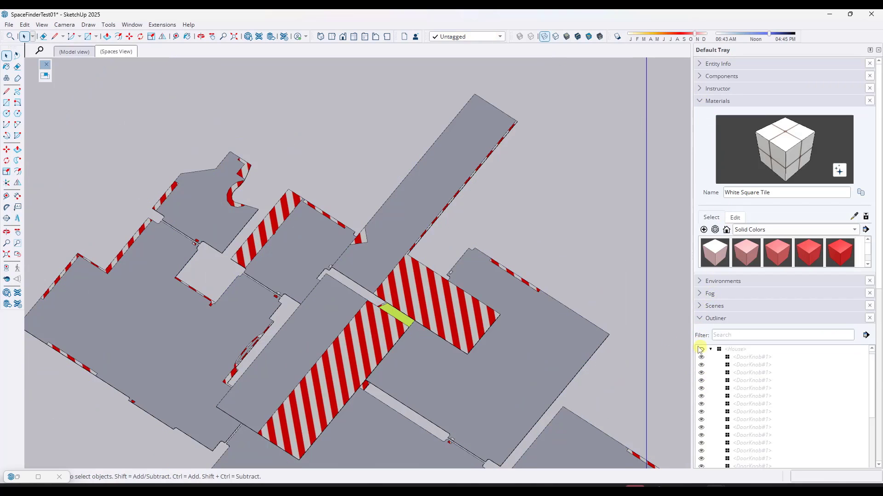
{"action": "left_click", "coordinate": [404, 211]}
{"action": "scroll", "coordinate": [405, 211], "scroll_direction": "down", "scroll_amount": 3}
{"action": "left_click", "coordinate": [347, 303]}
{"action": "scroll", "coordinate": [348, 304], "scroll_direction": "up", "scroll_amount": 2}
{"action": "middle_click_drag", "start_coordinate": [330, 290], "coordinate": [266, 298]}
{"action": "scroll", "coordinate": [236, 285], "scroll_direction": "up", "scroll_amount": 2}
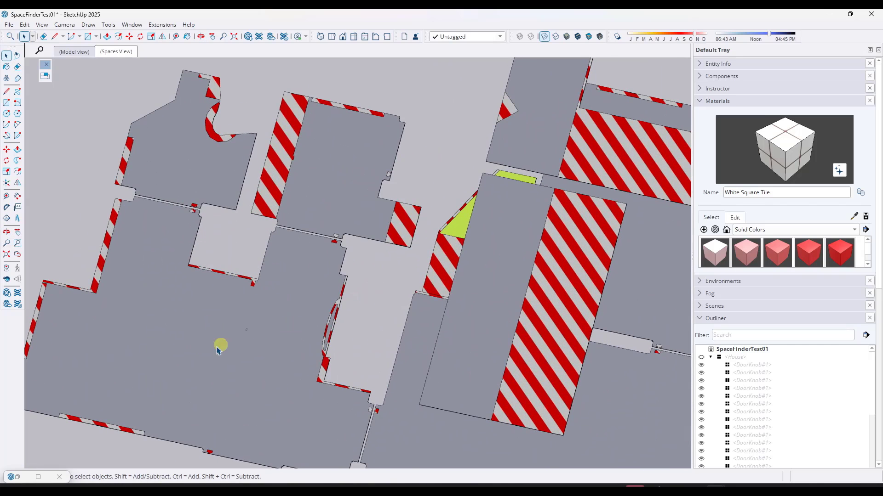
{"action": "scroll", "coordinate": [282, 329], "scroll_direction": "down", "scroll_amount": 3}
{"action": "left_click", "coordinate": [380, 347]}
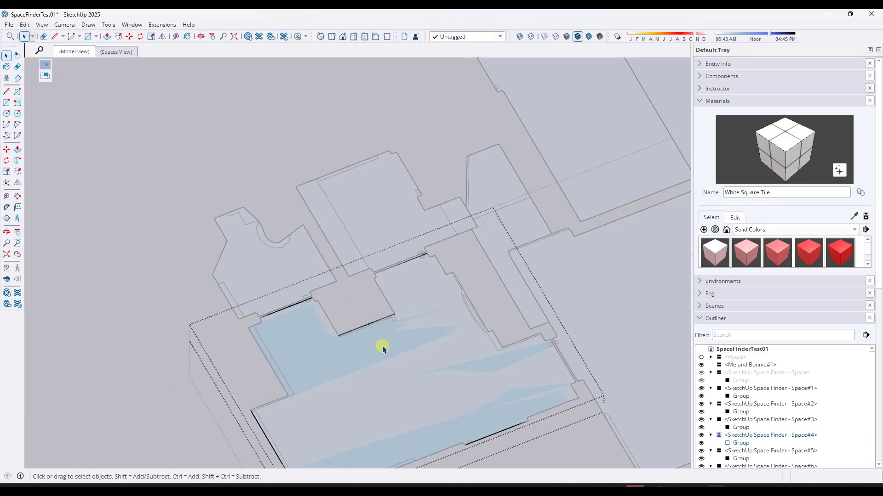
- Draw a new edge across the Space#4 floor face to the corner, splitting it
{"action": "key", "text": "l"}
{"action": "scroll", "coordinate": [317, 294], "scroll_direction": "up", "scroll_amount": 5}
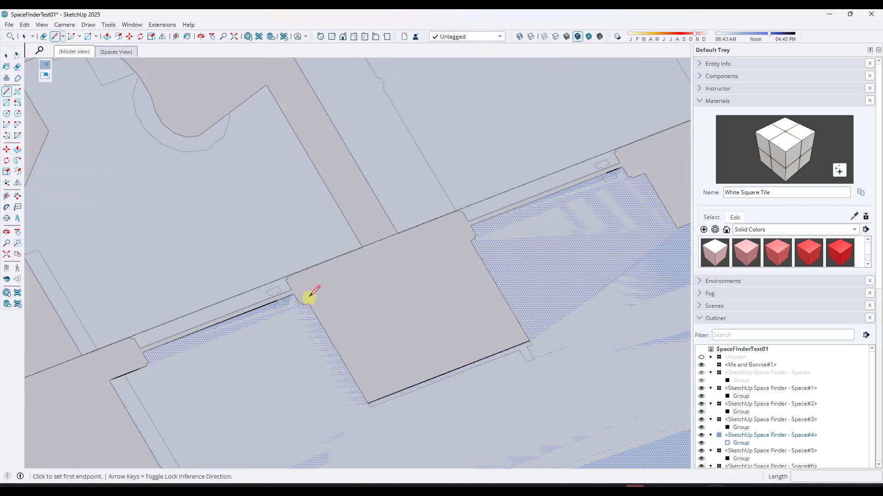
{"action": "left_click", "coordinate": [308, 305]}
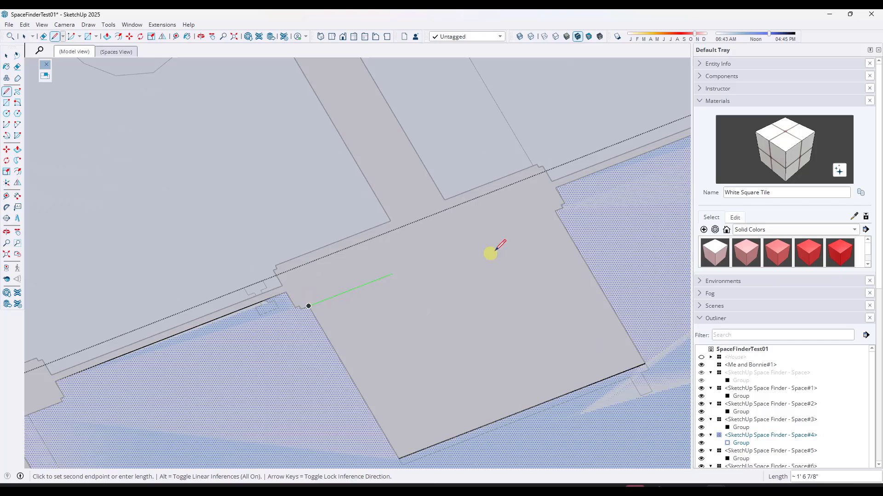
{"action": "left_click", "coordinate": [556, 206]}
{"action": "key", "text": "e"}
{"action": "scroll", "coordinate": [580, 299], "scroll_direction": "down", "scroll_amount": 1}
{"action": "scroll", "coordinate": [580, 299], "scroll_direction": "down", "scroll_amount": 1}
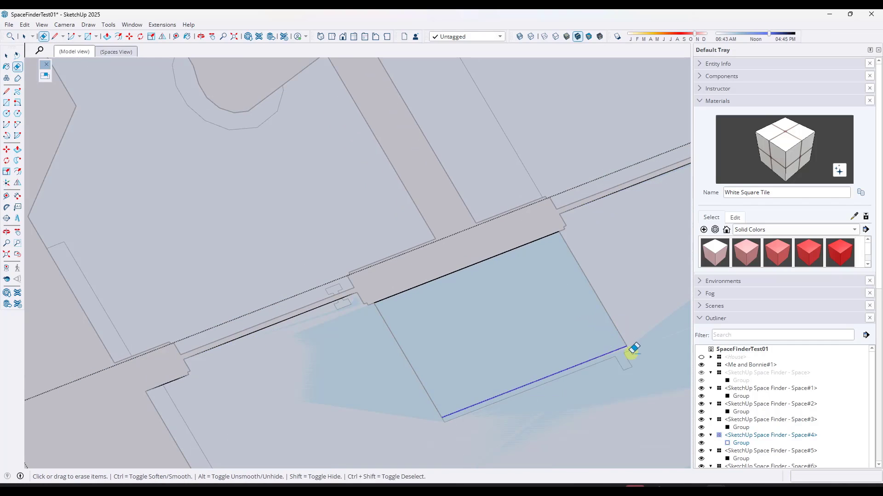
{"action": "key", "text": "space"}
{"action": "double_click", "coordinate": [449, 335]}
{"action": "key", "text": "Escape"}
{"action": "key", "text": "Escape"}
- Erase Space#4's interior diagonal, double edges and notch, leaving one continuous surface
{"action": "triple_click", "coordinate": [402, 352]}
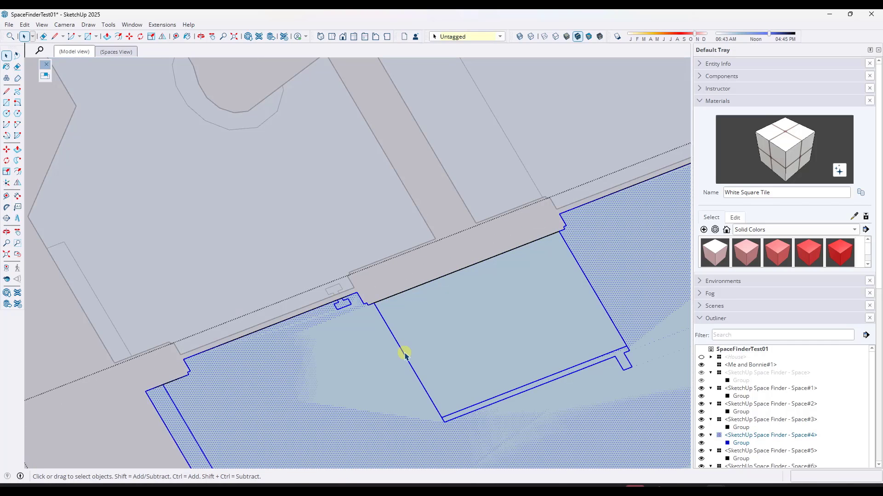
{"action": "key", "text": "e"}
{"action": "mouse_move", "coordinate": [404, 349]}
{"action": "left_mouse_down"}
{"action": "mouse_move", "coordinate": [447, 368]}
{"action": "mouse_move", "coordinate": [460, 408]}
{"action": "left_mouse_up"}
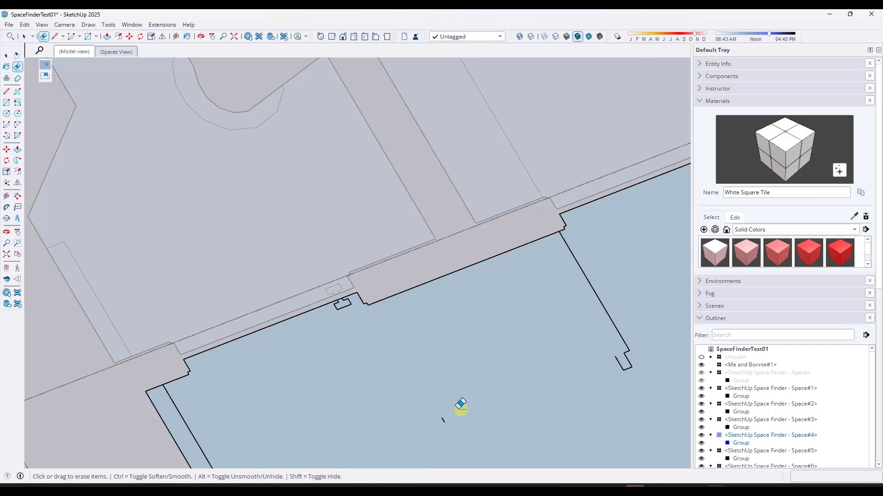
{"action": "left_click", "coordinate": [445, 384]}
{"action": "double_click", "coordinate": [389, 343]}
{"action": "scroll", "coordinate": [400, 349], "scroll_direction": "down", "scroll_amount": 3}
{"action": "key", "text": "e"}
{"action": "left_click_drag", "start_coordinate": [521, 341], "coordinate": [546, 363]}
{"action": "key", "text": "space"}
{"action": "triple_click", "coordinate": [533, 359]}
{"action": "left_click", "coordinate": [344, 234]}
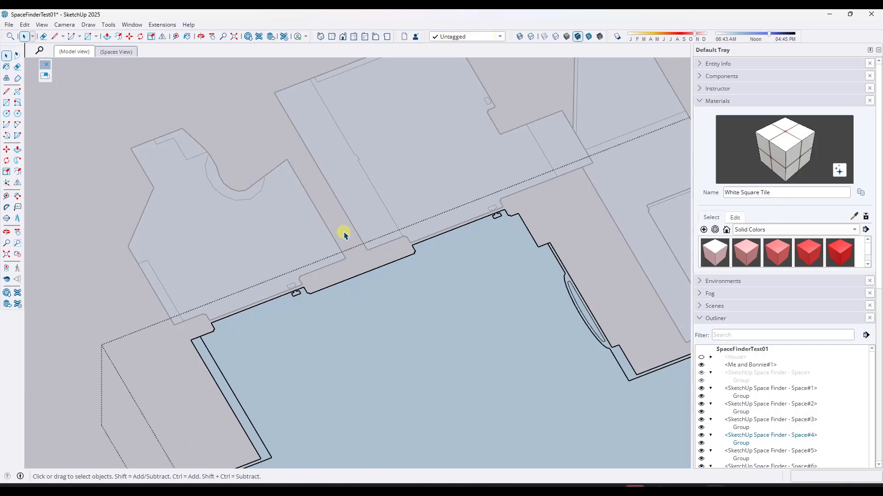
{"action": "left_click", "coordinate": [375, 299]}
{"action": "scroll", "coordinate": [383, 266], "scroll_direction": "down", "scroll_amount": 3}
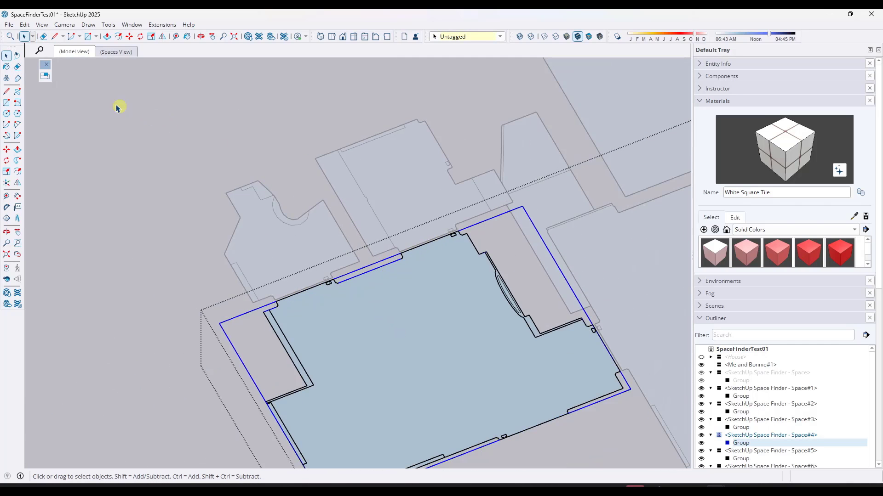
- Open Space Finder, expand the Floor 1 list and select space 105
{"action": "left_click", "coordinate": [45, 77]}
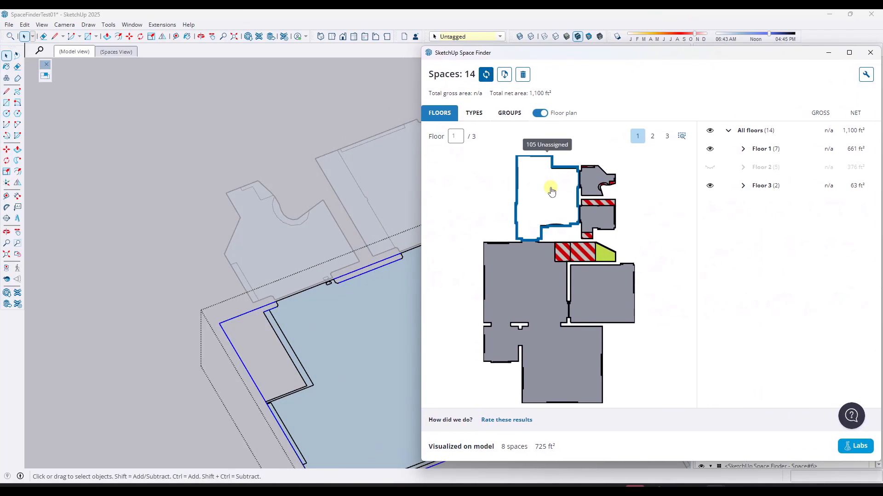
{"action": "left_click", "coordinate": [743, 150]}
{"action": "left_click", "coordinate": [225, 235]}
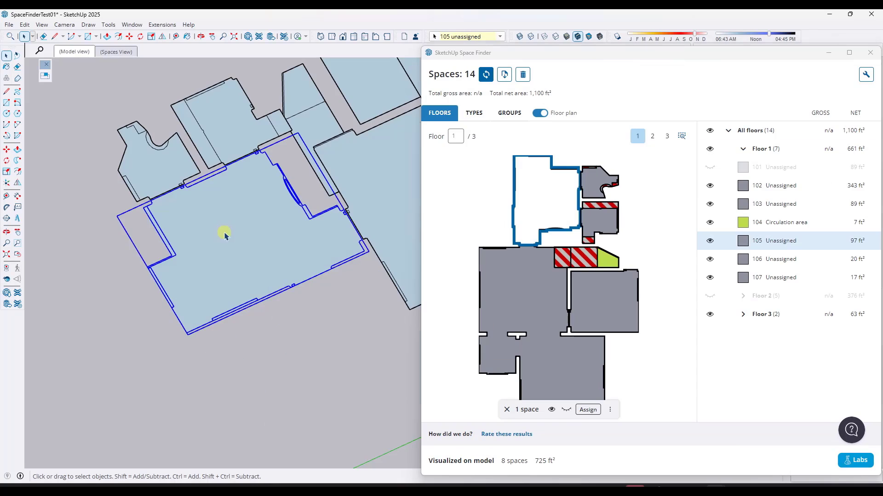
{"action": "scroll", "coordinate": [203, 190], "scroll_direction": "up", "scroll_amount": 3}
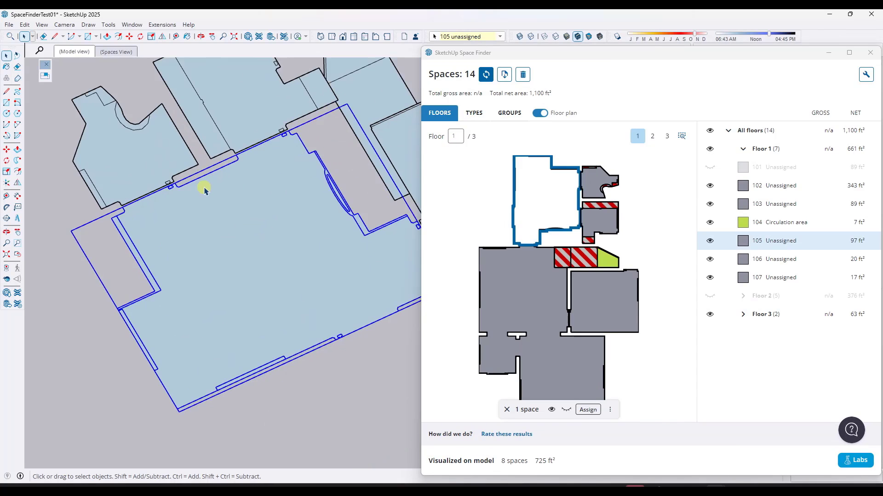
- Inside space 105's group, use Edit > Unhide > All to reveal hidden geometry
{"action": "double_click", "coordinate": [207, 189]}
{"action": "left_click", "coordinate": [205, 187]}
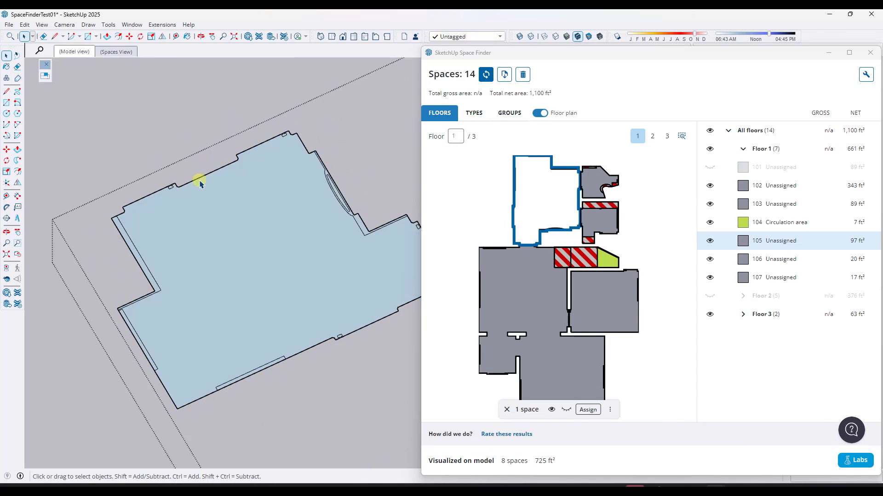
{"action": "left_click", "coordinate": [199, 184]}
{"action": "left_click", "coordinate": [25, 24]}
{"action": "mouse_move", "coordinate": [50, 176]}
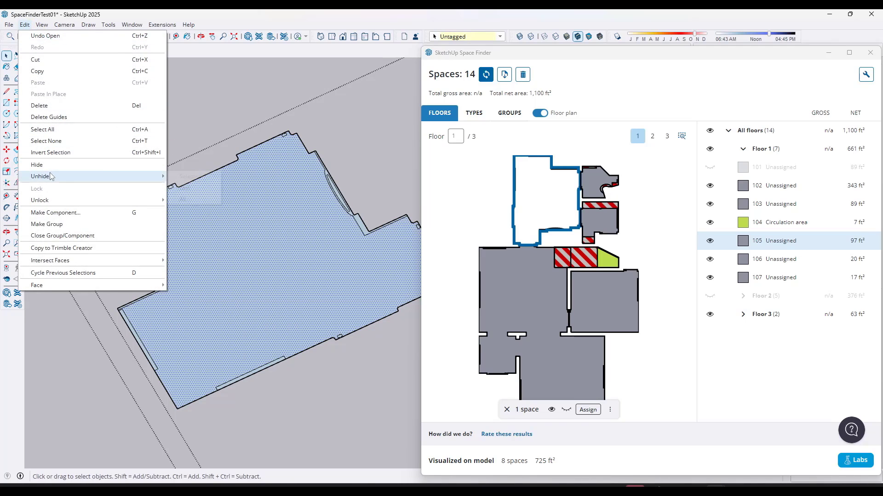
{"action": "left_click", "coordinate": [184, 199]}
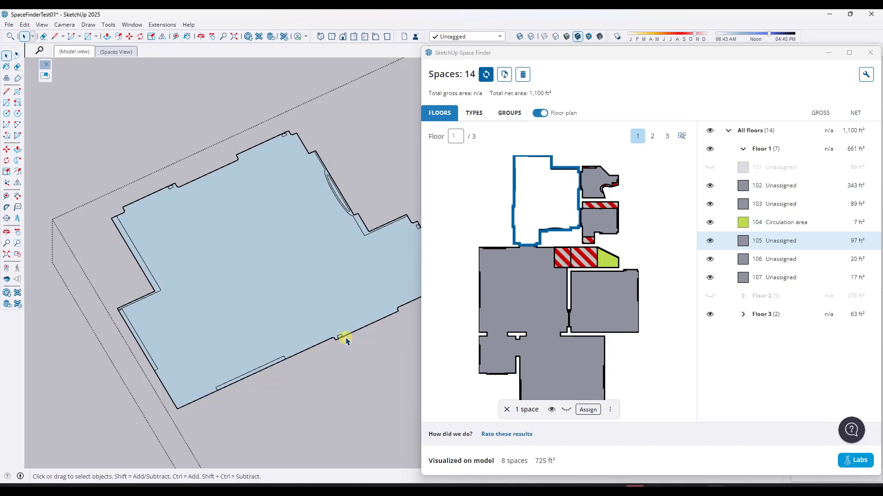
{"action": "scroll", "coordinate": [240, 233], "scroll_direction": "down", "scroll_amount": 2}
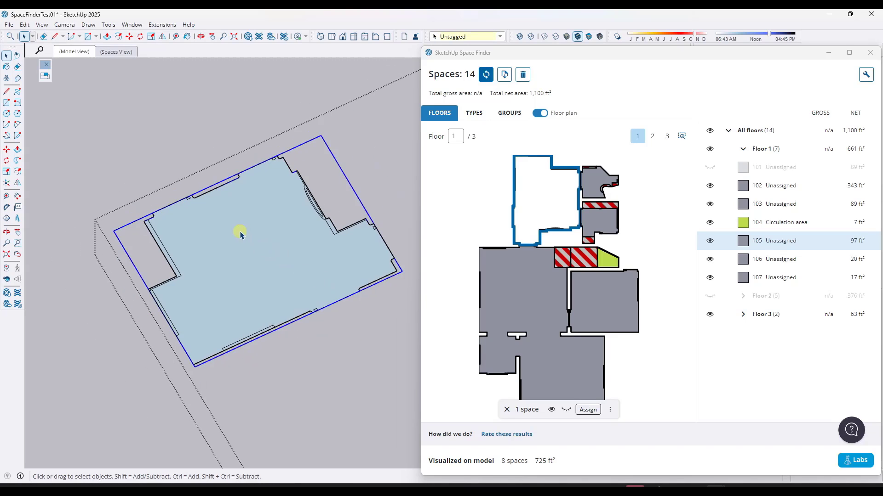
{"action": "scroll", "coordinate": [348, 169], "scroll_direction": "up", "scroll_amount": 1}
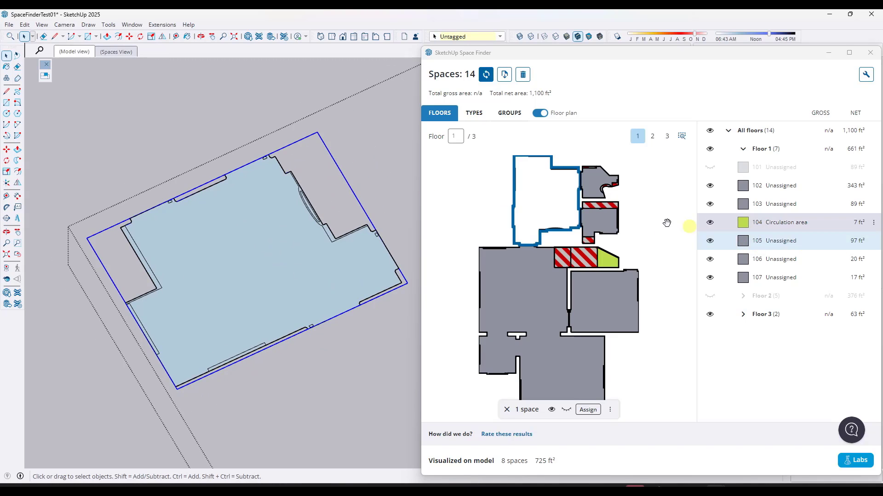
{"action": "scroll", "coordinate": [252, 227], "scroll_direction": "up", "scroll_amount": 2}
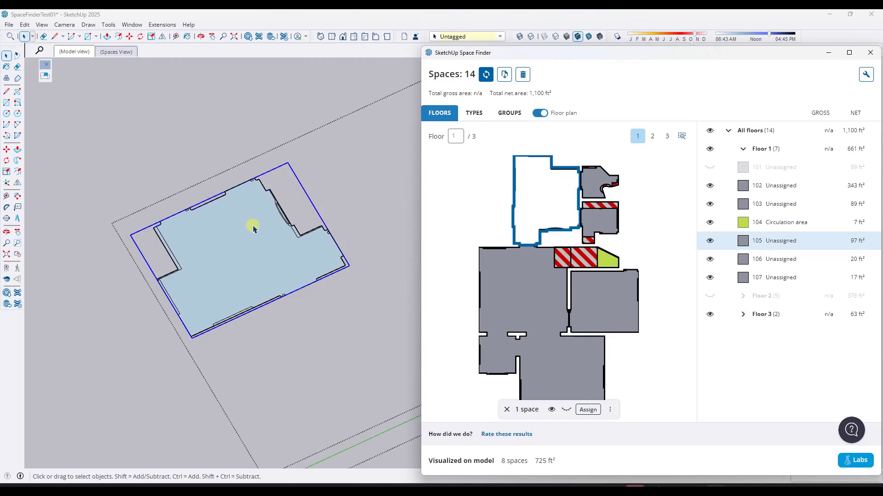
- Select space 204 and orbit and zoom to examine the stacked floor slabs
{"action": "left_click", "coordinate": [123, 257]}
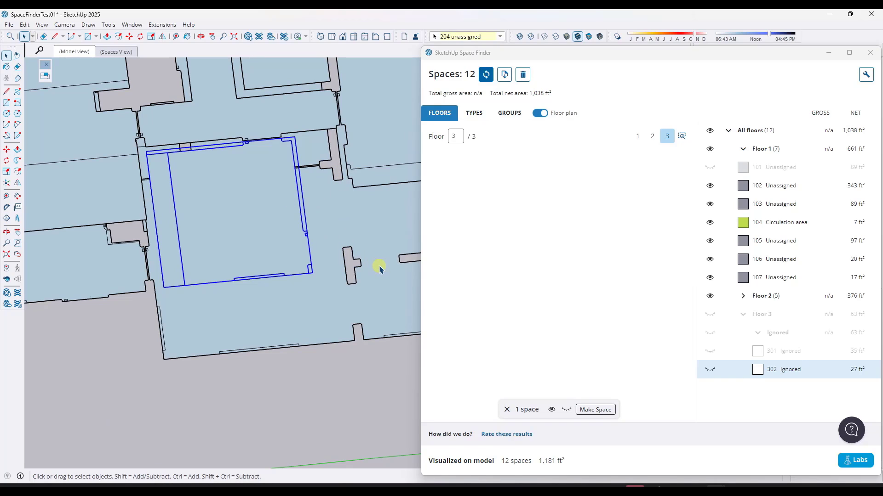
{"action": "scroll", "coordinate": [270, 256], "scroll_direction": "down", "scroll_amount": 5}
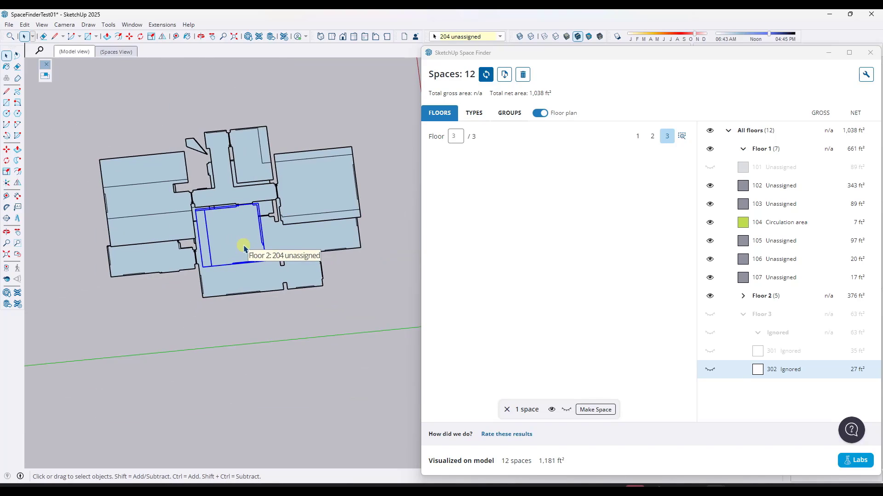
{"action": "mouse_move", "coordinate": [791, 265]}
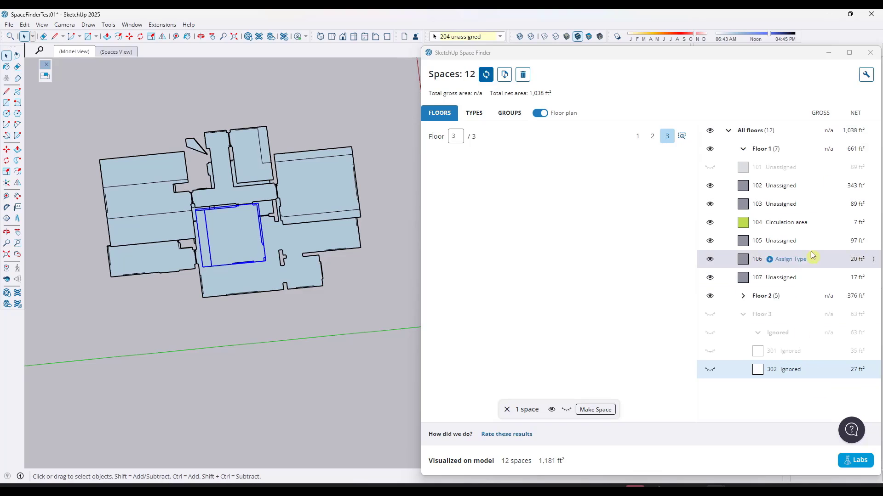
{"action": "mouse_move", "coordinate": [798, 214]}
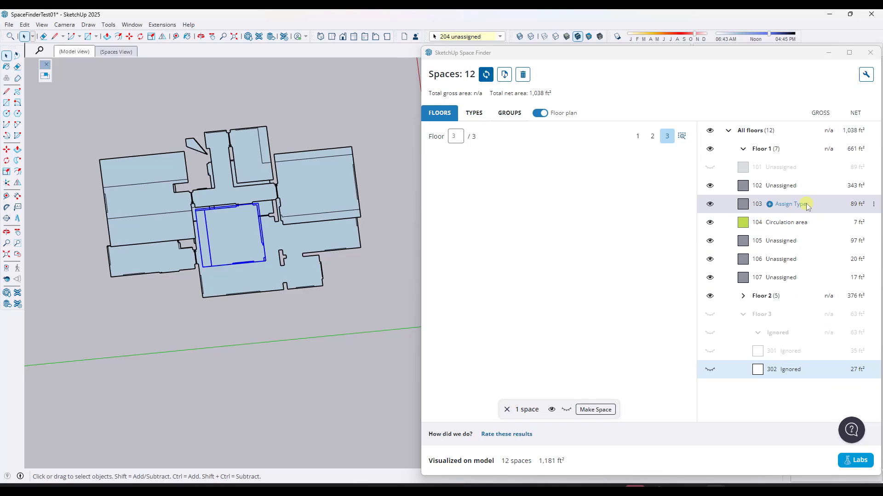
{"action": "mouse_move", "coordinate": [341, 268]}
{"action": "middle_mouse_down"}
{"action": "mouse_move", "coordinate": [335, 283]}
{"action": "mouse_move", "coordinate": [268, 290]}
{"action": "mouse_move", "coordinate": [303, 192]}
{"action": "middle_mouse_up"}
{"action": "scroll", "coordinate": [323, 174], "scroll_direction": "up", "scroll_amount": 3}
{"action": "scroll", "coordinate": [325, 174], "scroll_direction": "up", "scroll_amount": 1}
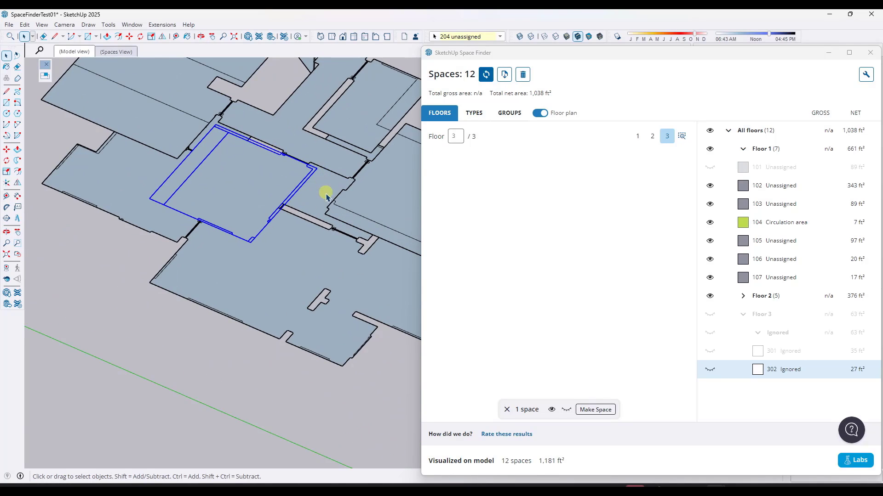
{"action": "scroll", "coordinate": [309, 228], "scroll_direction": "down", "scroll_amount": 3}
{"action": "middle_click_drag", "start_coordinate": [310, 229], "coordinate": [297, 265]}
{"action": "mouse_move", "coordinate": [792, 248]}
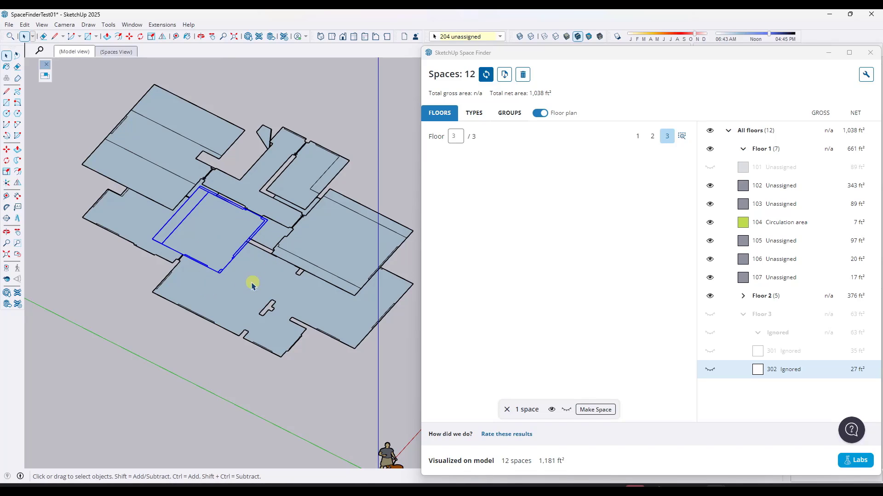
{"action": "scroll", "coordinate": [302, 238], "scroll_direction": "down", "scroll_amount": 3}
{"action": "middle_click_drag", "start_coordinate": [232, 188], "coordinate": [297, 275]}
{"action": "scroll", "coordinate": [312, 225], "scroll_direction": "up", "scroll_amount": 3}
{"action": "scroll", "coordinate": [312, 267], "scroll_direction": "down", "scroll_amount": 2}
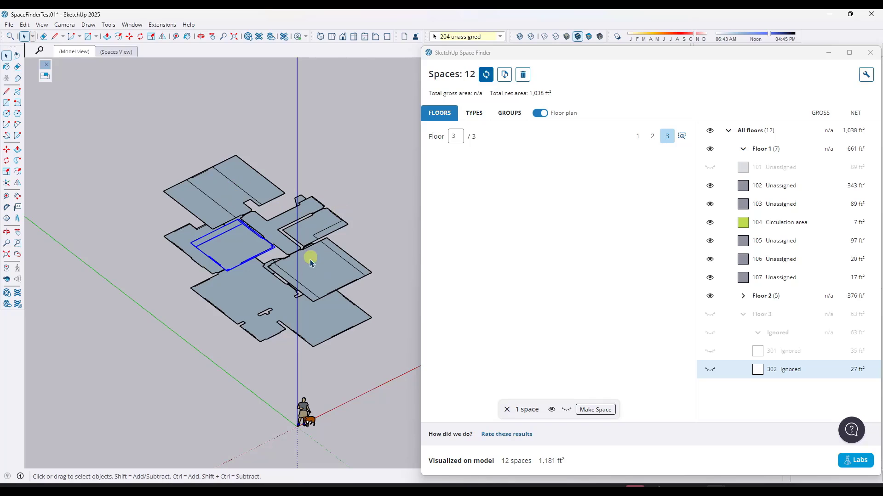
{"action": "middle_click_drag", "start_coordinate": [306, 268], "coordinate": [286, 291]}
{"action": "scroll", "coordinate": [287, 294], "scroll_direction": "down", "scroll_amount": 5}
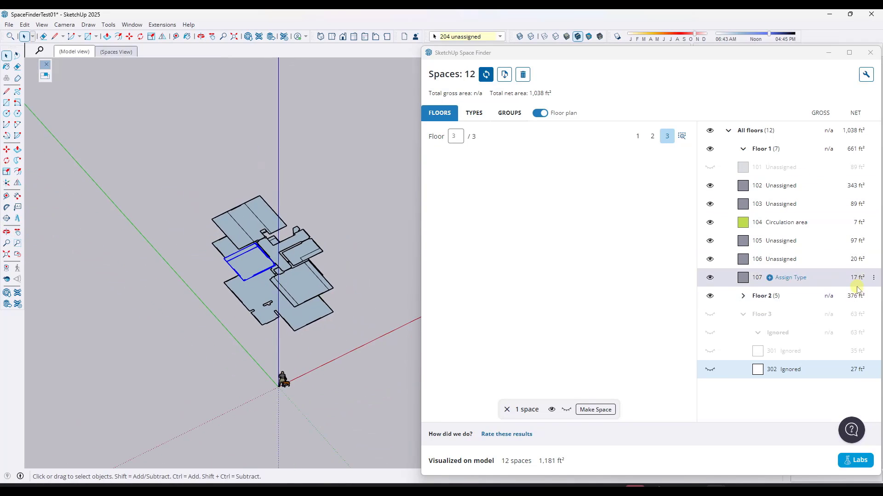
{"action": "scroll", "coordinate": [326, 265], "scroll_direction": "up", "scroll_amount": 3}
{"action": "middle_click_drag", "start_coordinate": [277, 268], "coordinate": [262, 226]}
{"action": "scroll", "coordinate": [258, 255], "scroll_direction": "up", "scroll_amount": 2}
{"action": "middle_click_drag", "start_coordinate": [299, 256], "coordinate": [279, 248]}
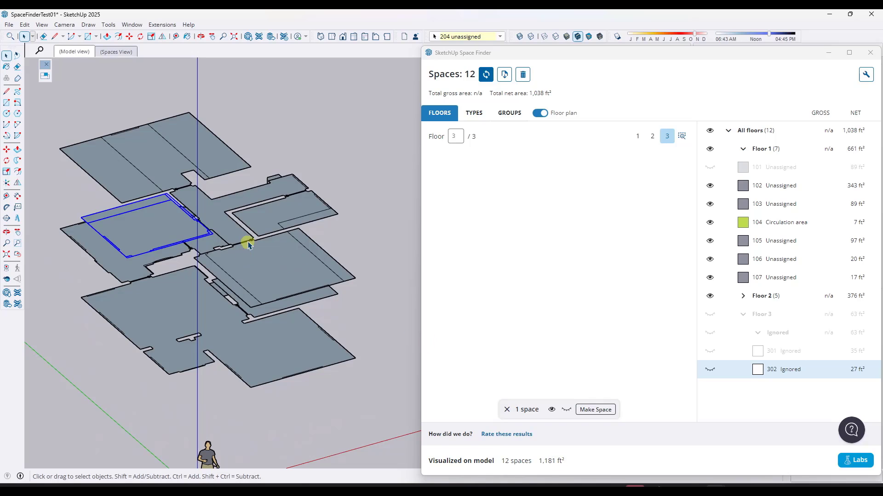
{"action": "scroll", "coordinate": [248, 244], "scroll_direction": "down", "scroll_amount": 4}
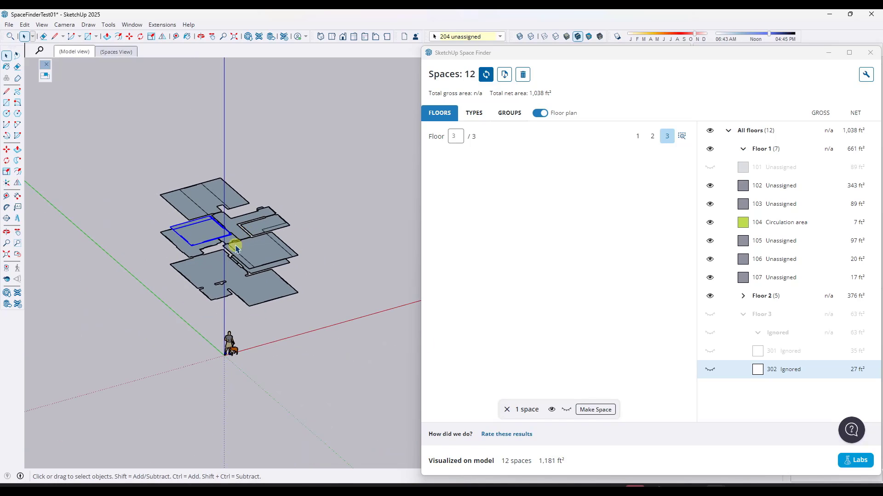
{"action": "scroll", "coordinate": [200, 257], "scroll_direction": "up", "scroll_amount": 3}
{"action": "scroll", "coordinate": [201, 257], "scroll_direction": "up", "scroll_amount": 5}
{"action": "middle_click_drag", "start_coordinate": [193, 250], "coordinate": [520, 256], "text": "shift"}
{"action": "middle_click_drag", "start_coordinate": [340, 352], "coordinate": [6, 363]}
{"action": "scroll", "coordinate": [169, 286], "scroll_direction": "down", "scroll_amount": 6}
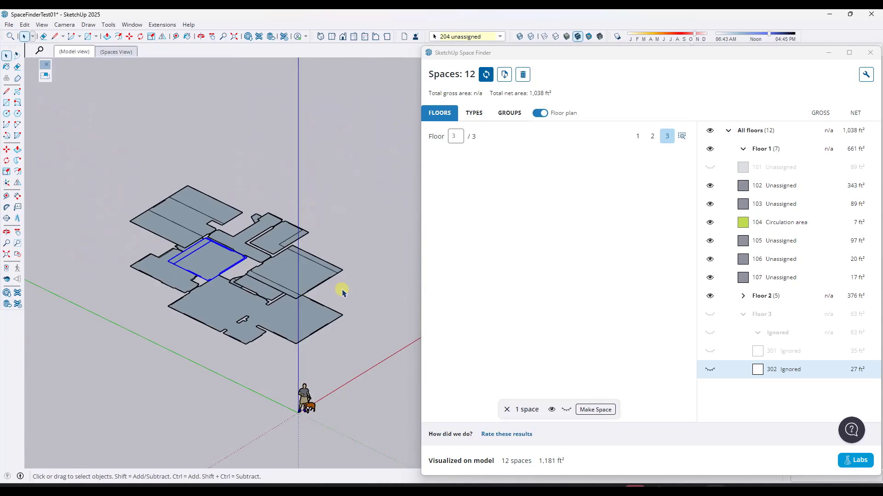
{"action": "middle_click_drag", "start_coordinate": [343, 290], "coordinate": [297, 252]}
{"action": "scroll", "coordinate": [299, 271], "scroll_direction": "up", "scroll_amount": 2}
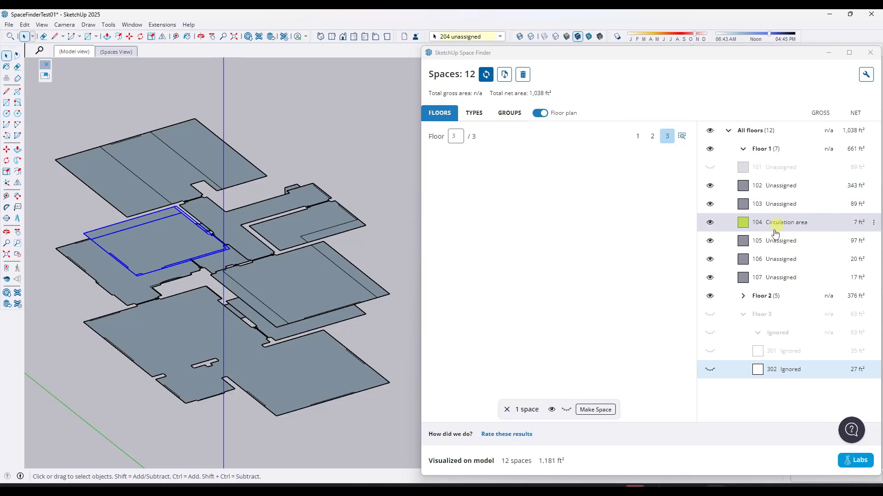
{"action": "scroll", "coordinate": [203, 191], "scroll_direction": "down", "scroll_amount": 3}
{"action": "middle_click_drag", "start_coordinate": [203, 188], "coordinate": [247, 230]}
{"action": "scroll", "coordinate": [225, 212], "scroll_direction": "up", "scroll_amount": 3}
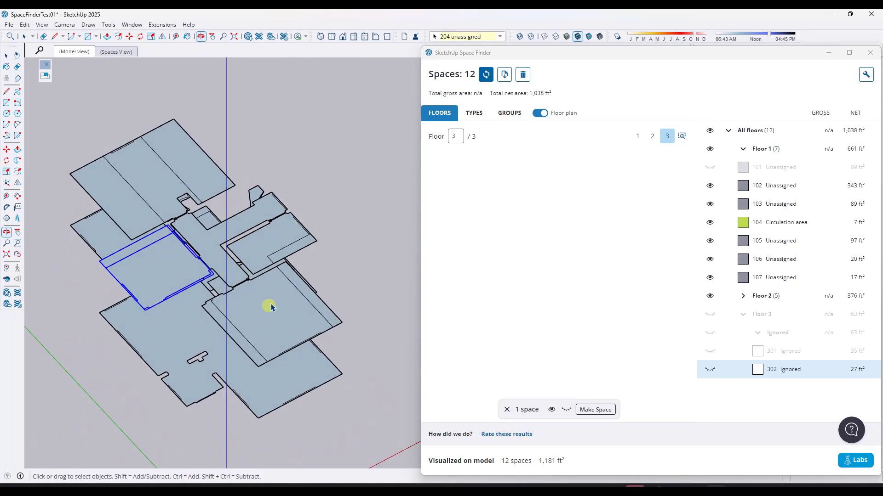